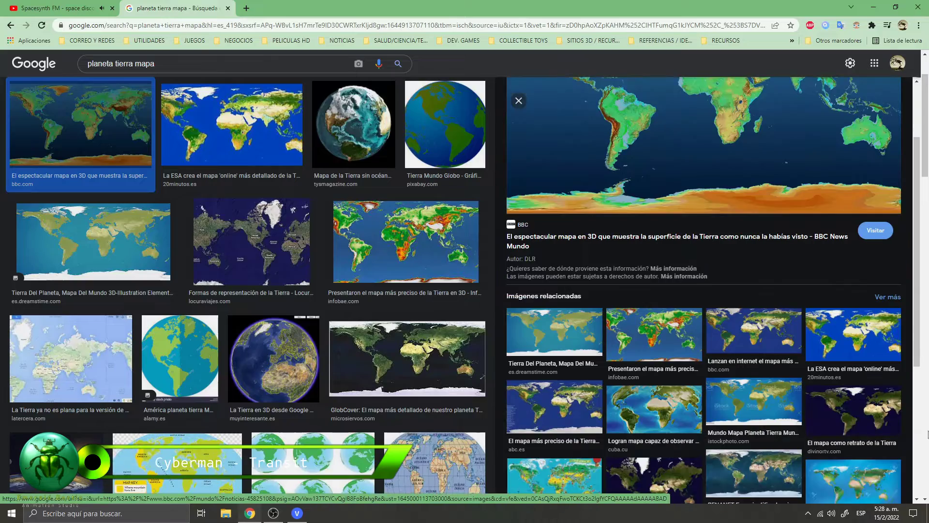
Browse the related image results for a flat, high-resolution map of planet Earth.
left_click(719, 245)
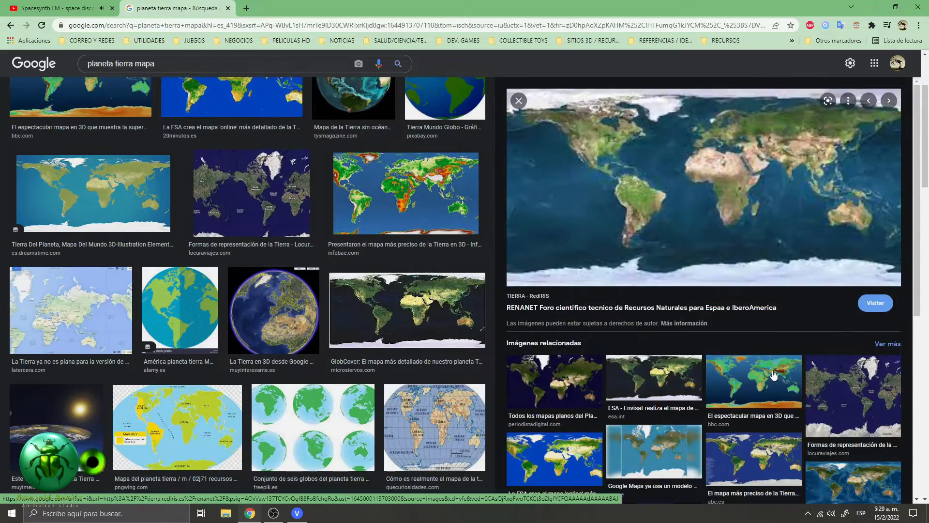
left_click(554, 382)
left_click(565, 311)
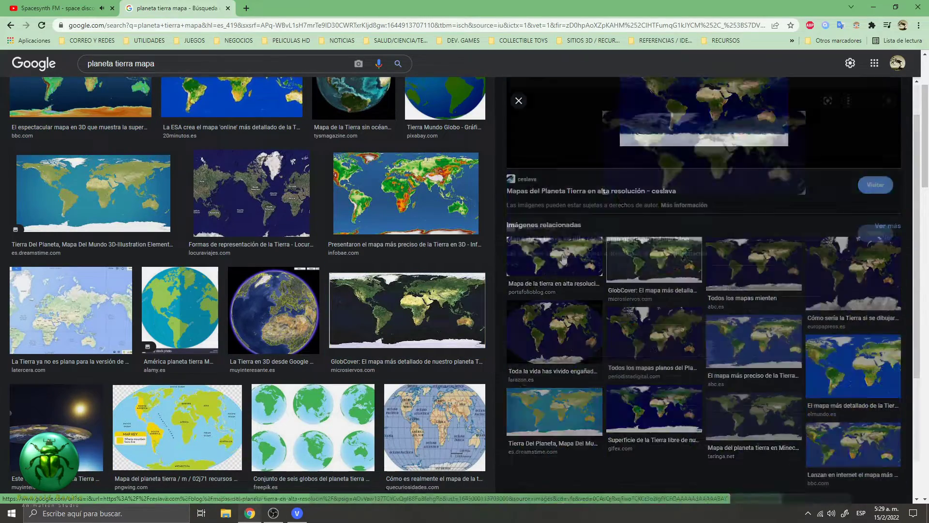
left_click(554, 460)
left_click(699, 382)
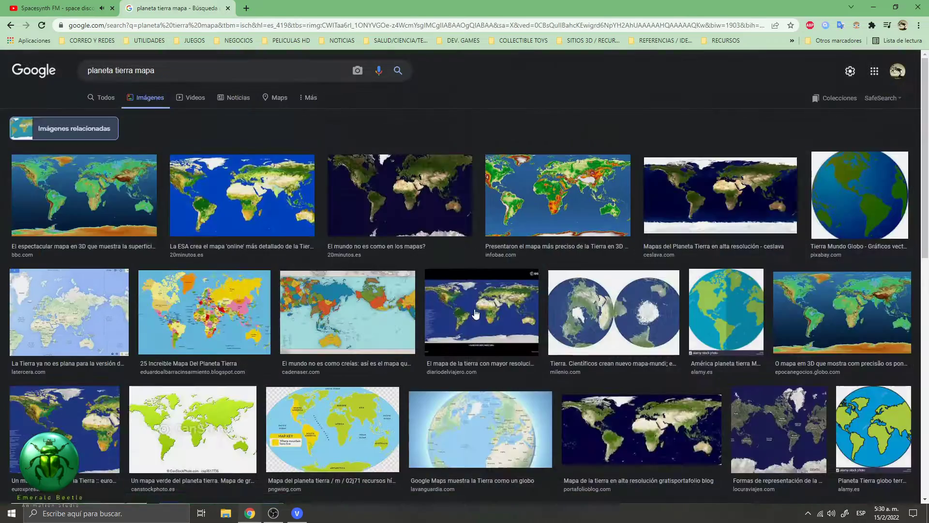
scroll(698, 388, "down", 3)
left_click(698, 387)
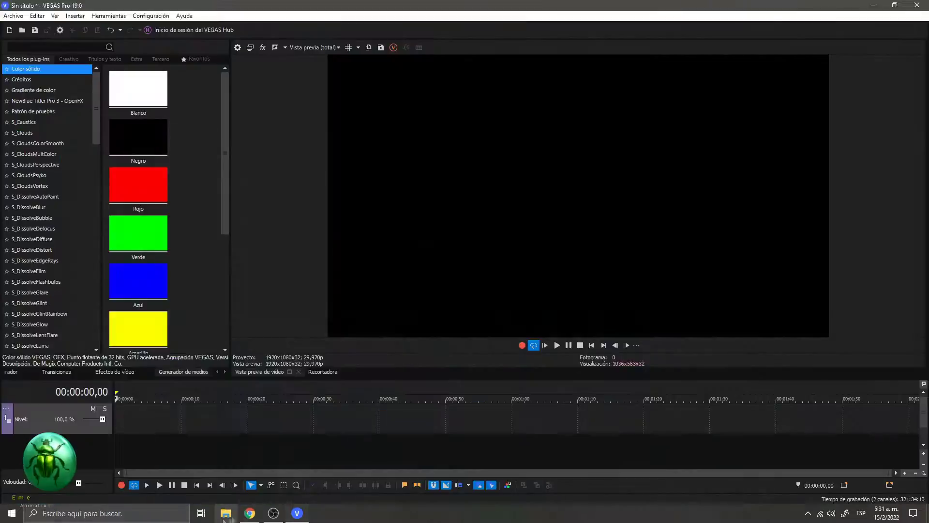
Bring the saved Earth map image from File Explorer into VEGAS Pro and place it at the start of the timeline.
left_click(226, 513)
right_click(83, 209)
left_click(244, 260)
left_click(39, 250)
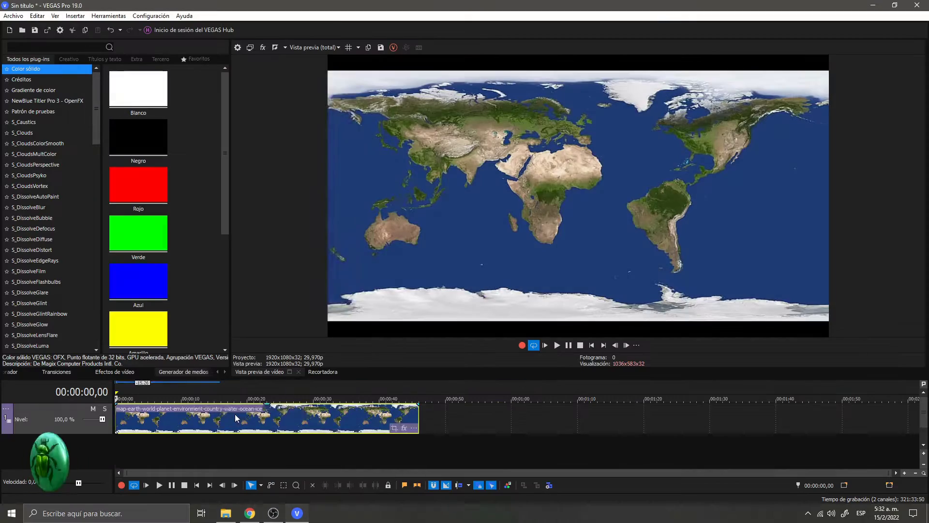
Reframe the map clip in Pan/Crop with the 16:9 widescreen TV aspect ratio and save the project as DOC 1.veg.
right_click(198, 418)
left_click(223, 495)
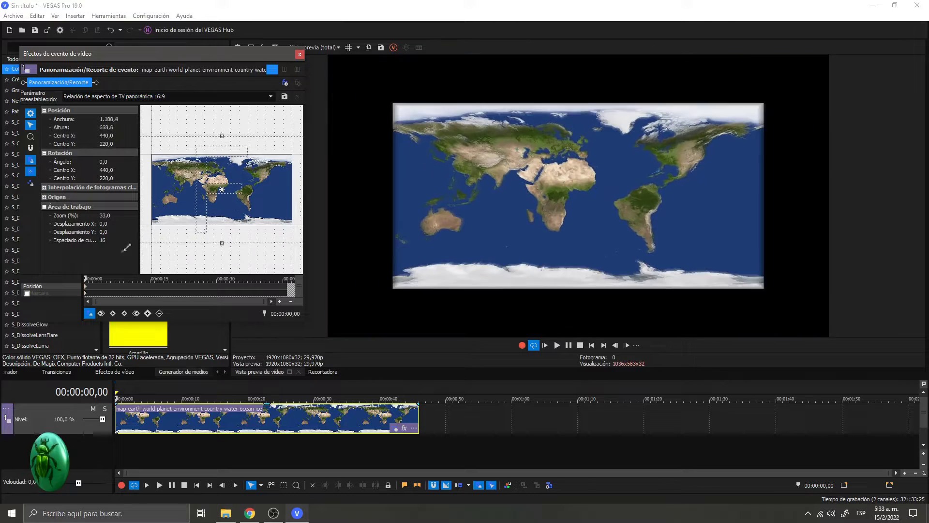
left_click_drag(175, 216, 203, 216)
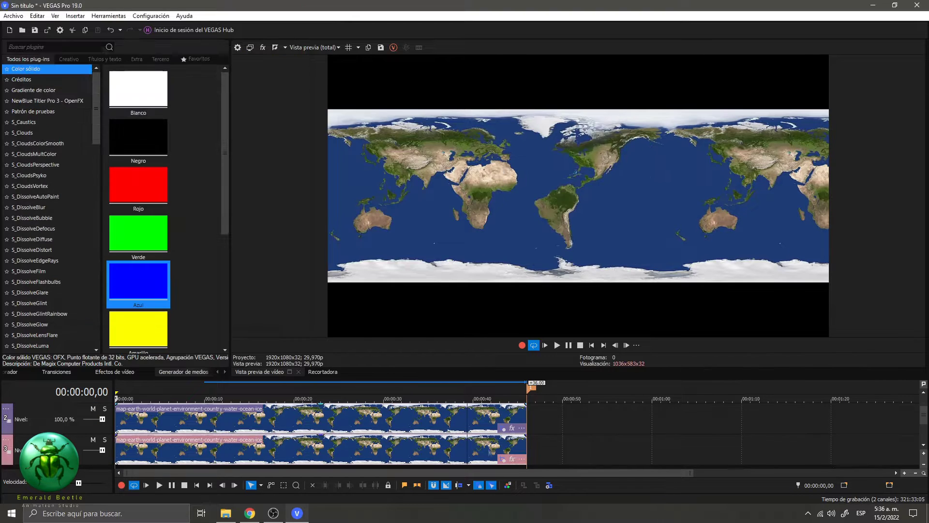
key("ctrl+s")
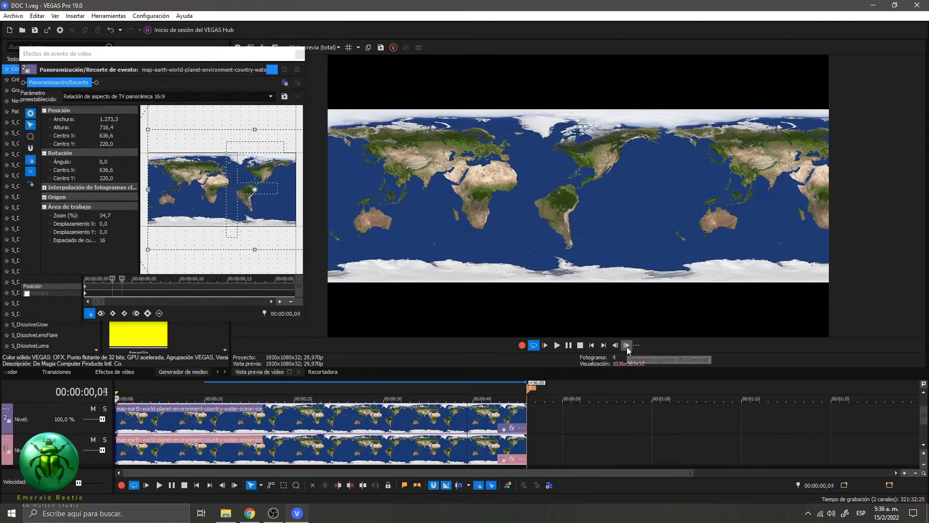
At 00:00:01,10, shift the upper map copy's Pan/Crop frame horizontally to centre X about 1,515.4.
left_click(626, 345)
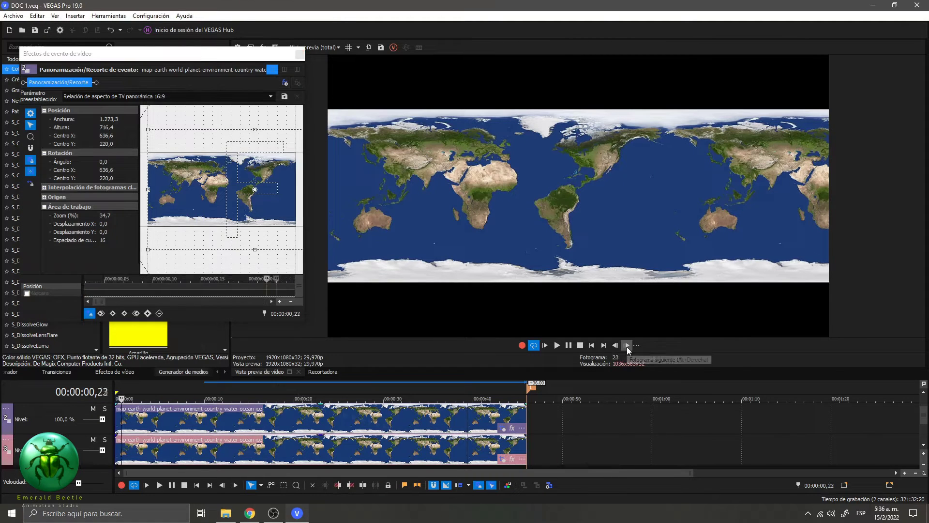
left_click(626, 345)
key("m")
left_click(163, 259)
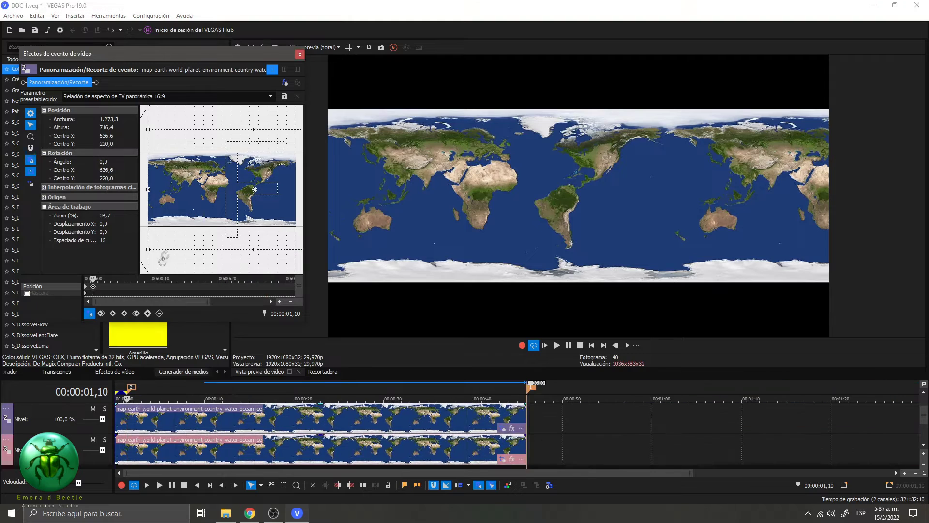
left_click_drag(164, 259, 281, 221)
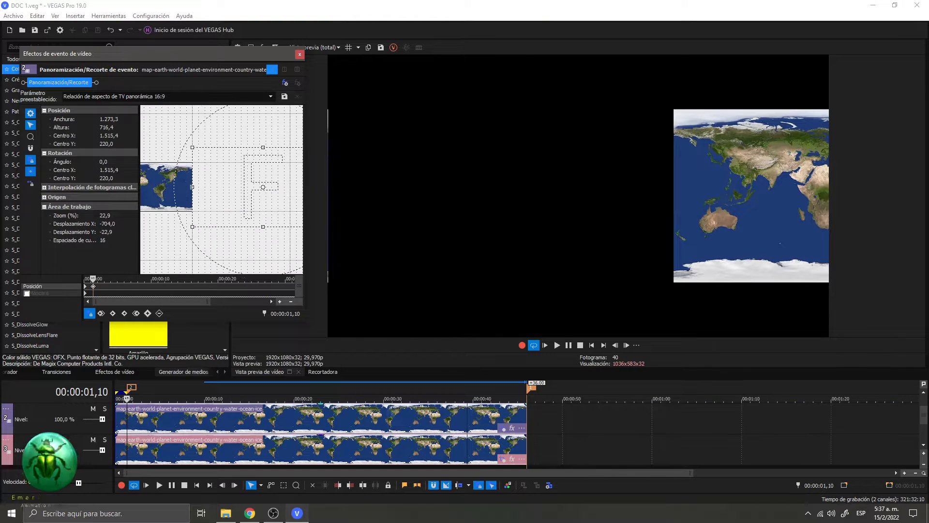
Advance to 00:00:03,28 and keyframe the lower map copy's horizontal pan at centre X about 636.4.
left_click(626, 345)
left_click(624, 346)
left_click(627, 346)
key("Down")
key("Down")
key("Down")
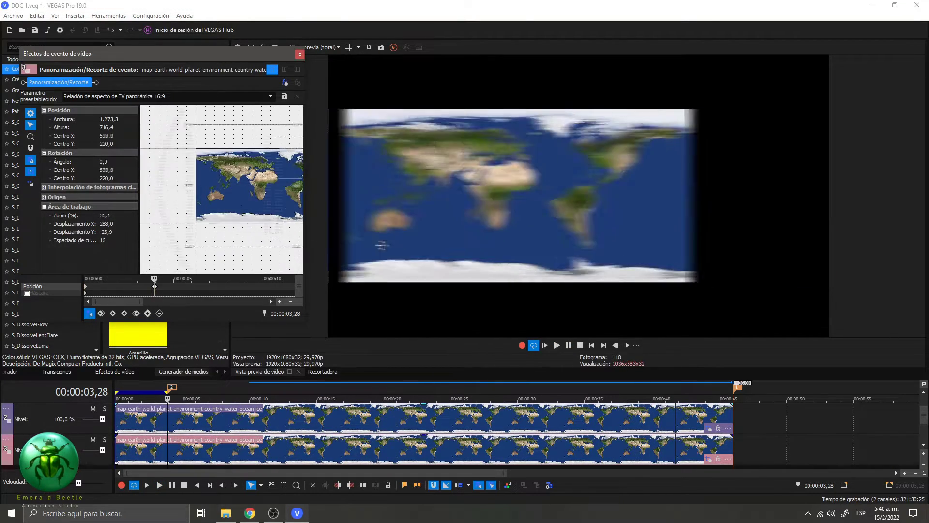
Play the looped region from the start to check how the two map copies scroll together.
left_click(119, 390)
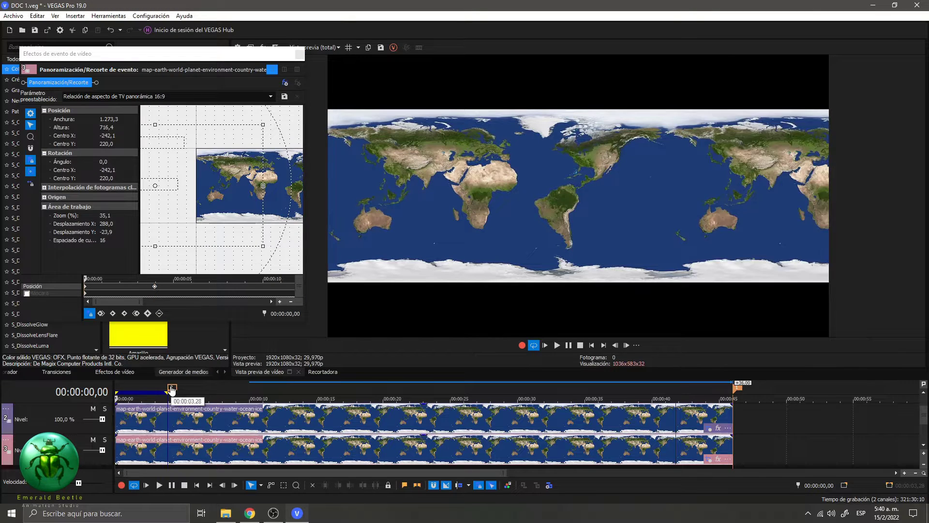
left_click(171, 390)
left_click(557, 345)
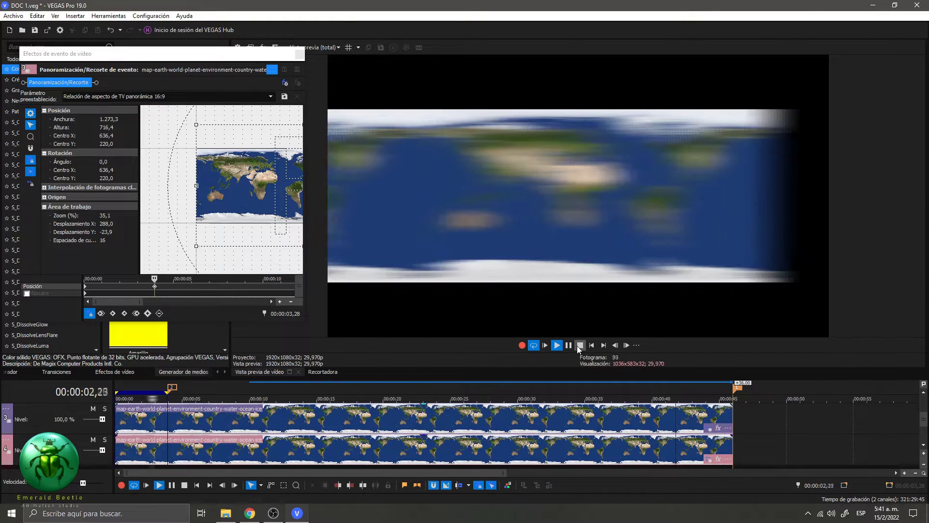
key("Down")
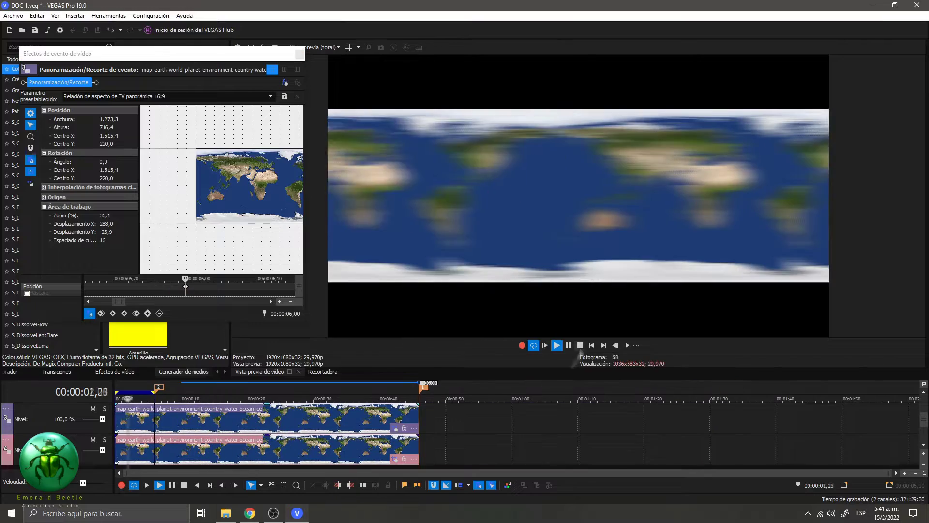
key("space")
Play back the section where the third map copy begins to check its alignment with the other copies.
scroll(499, 442, "up", 5)
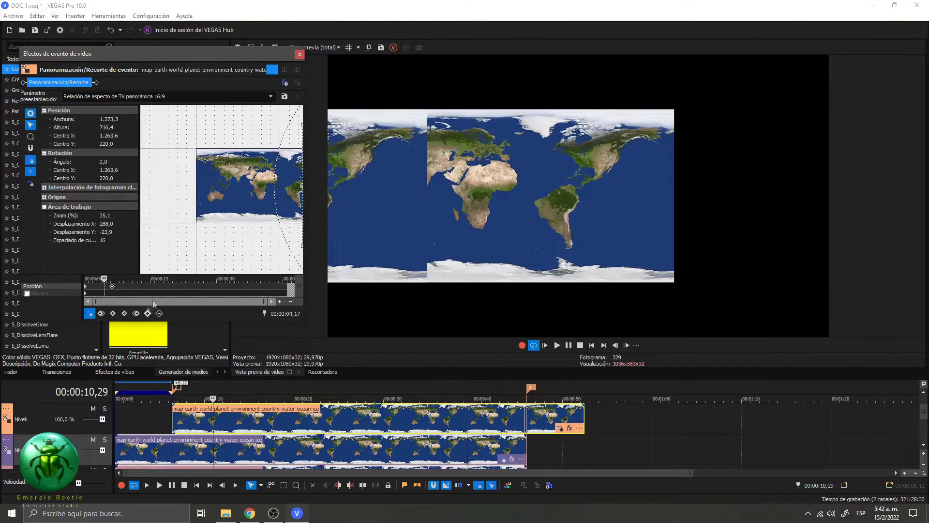
key("space")
key("space")
key("space")
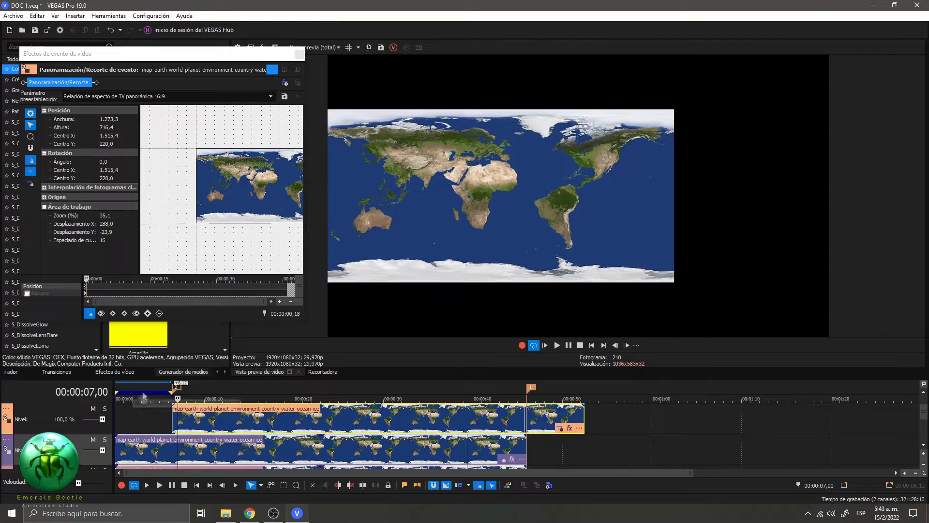
key("space")
Shift the third map copy's Pan/Crop frame to centre X -243.3 to align it with the other copies.
scroll(290, 435, "down", 3)
scroll(293, 204, "down", 3)
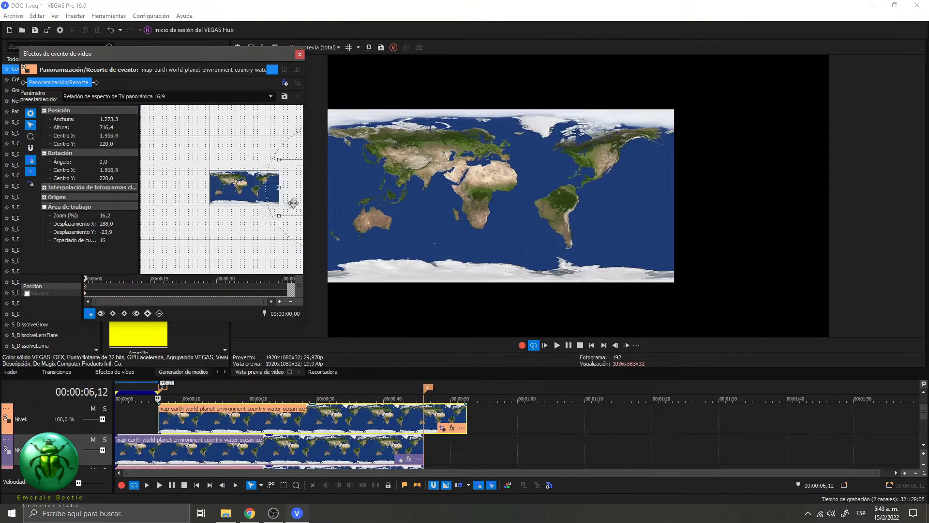
scroll(233, 208, "up", 10)
left_click(627, 346)
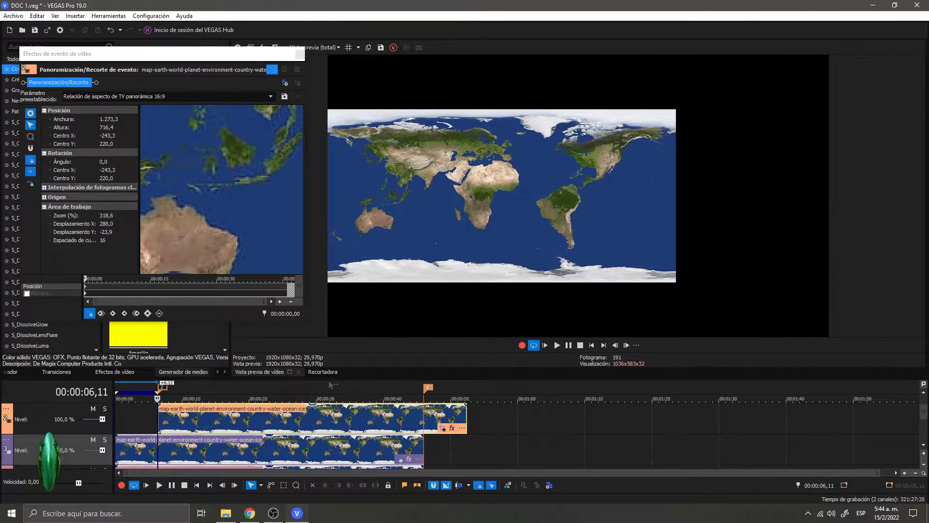
left_click(142, 398)
scroll(176, 396, "up", 5)
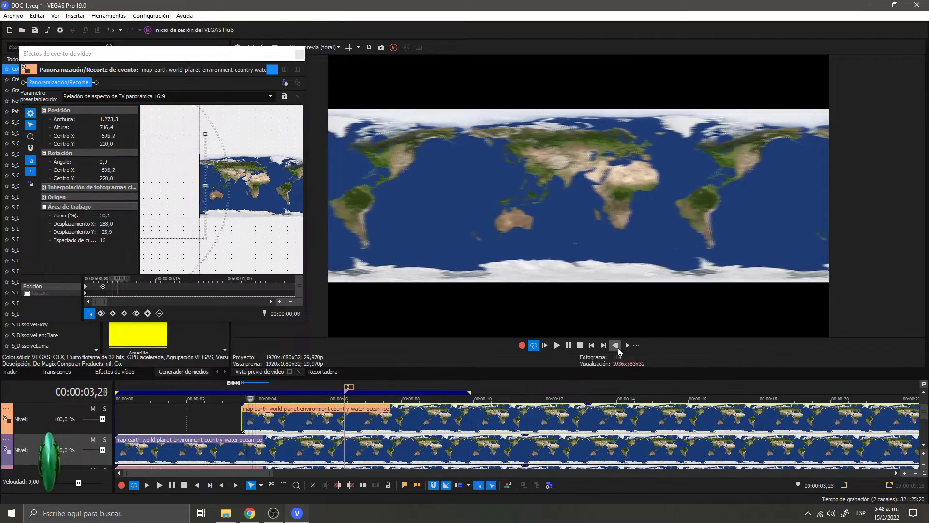
Play the loop with all three map copies to check for a continuous scroll.
left_click(558, 346)
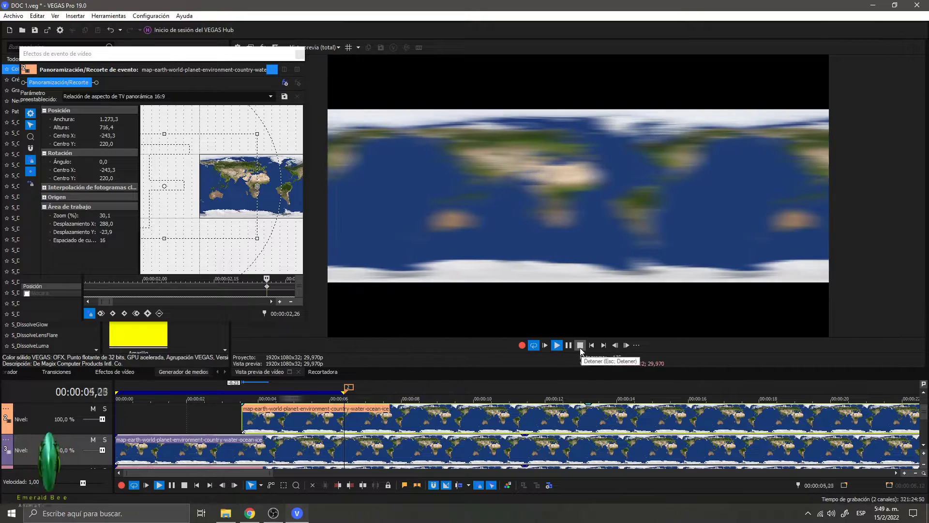
key("Escape")
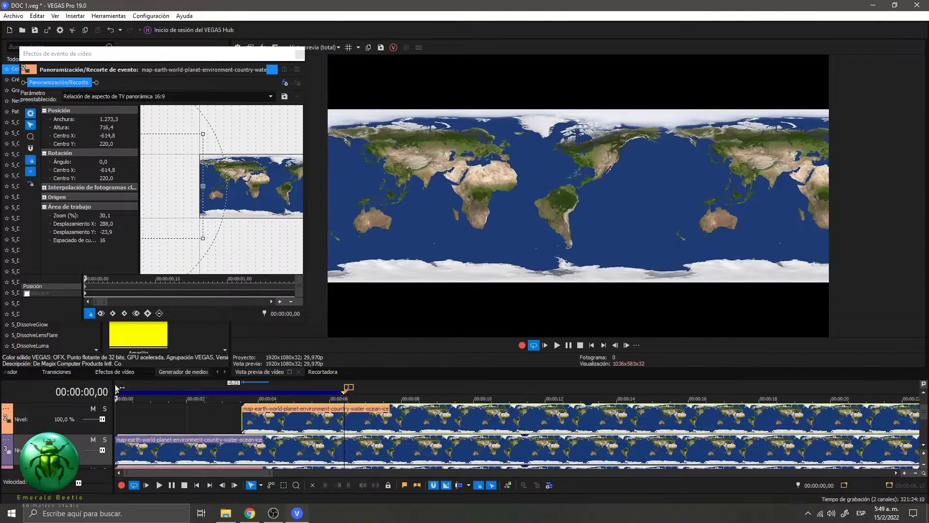
scroll(344, 426, "down", 5)
scroll(222, 189, "up", 5)
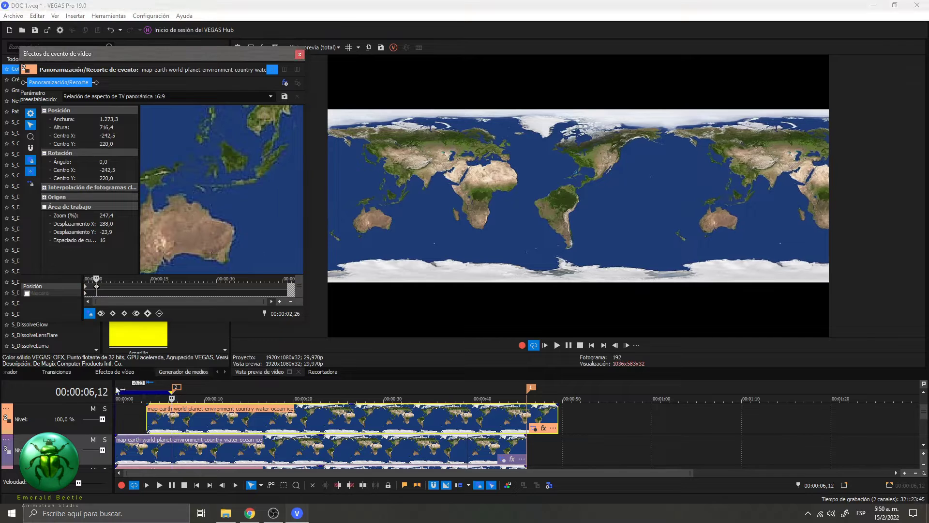
key("space")
scroll(647, 405, "up", 2)
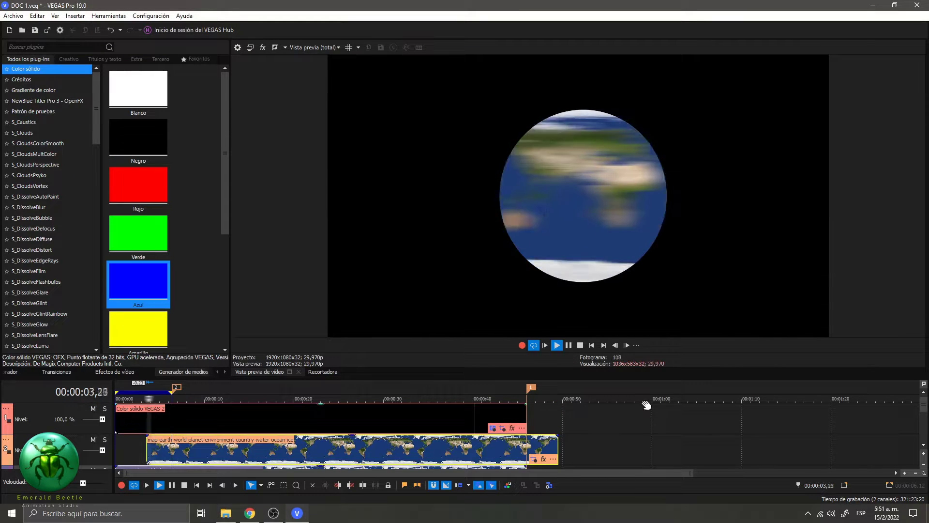
Try the VEGAS Spherize effect on the solid color clip that masks the map into a circle.
left_click(512, 428)
left_click(859, 121)
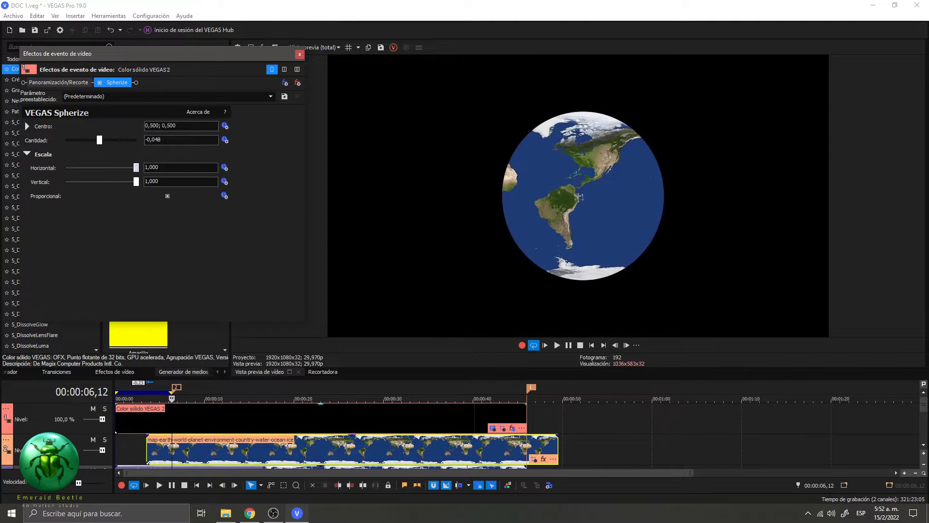
left_click(299, 53)
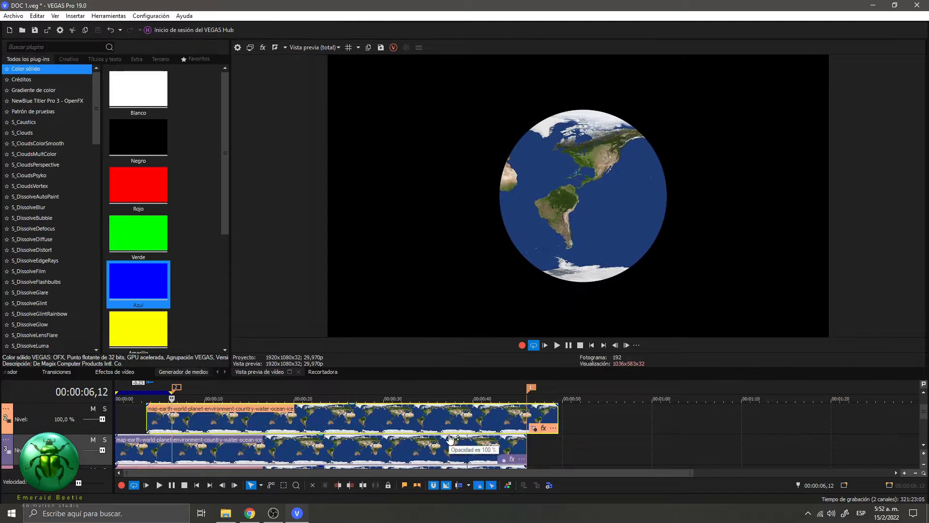
Apply Spherize to the map copies with amount 0.714, horizontal scale 0.673, vertical scale 0.810 and centre 0.510; 0.489.
scroll(518, 426, "up", 3)
key("space")
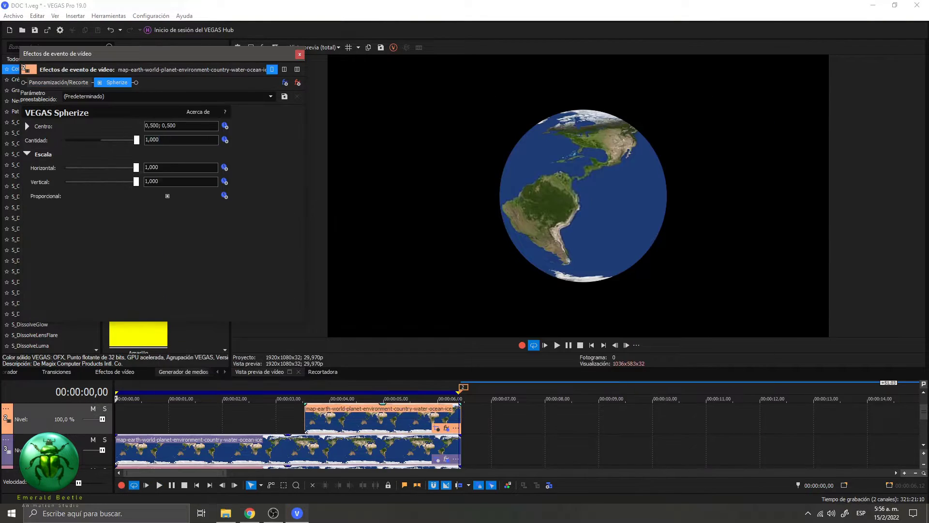
left_click(299, 54)
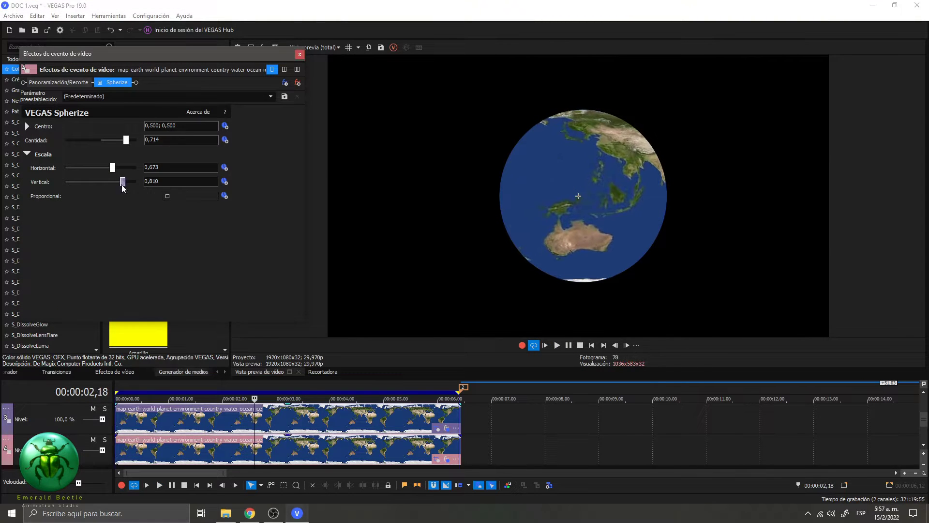
left_click(446, 428)
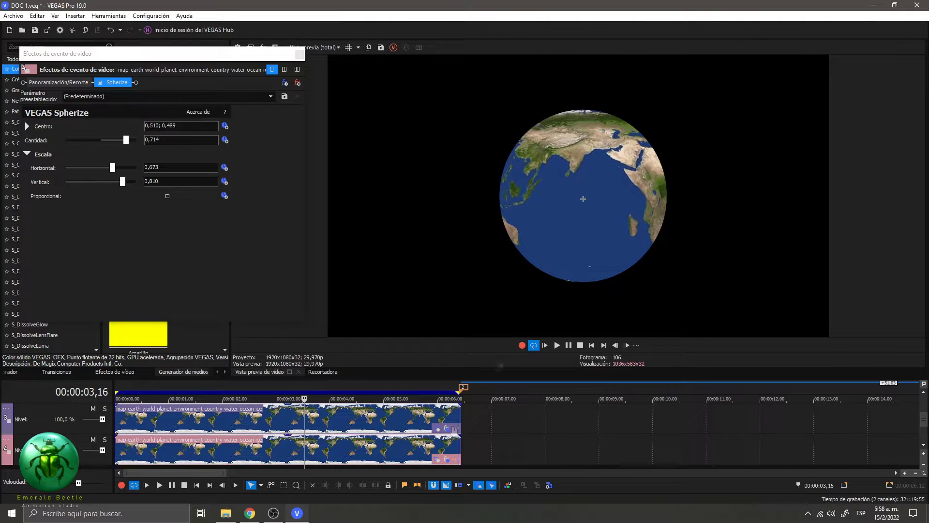
right_click(154, 183)
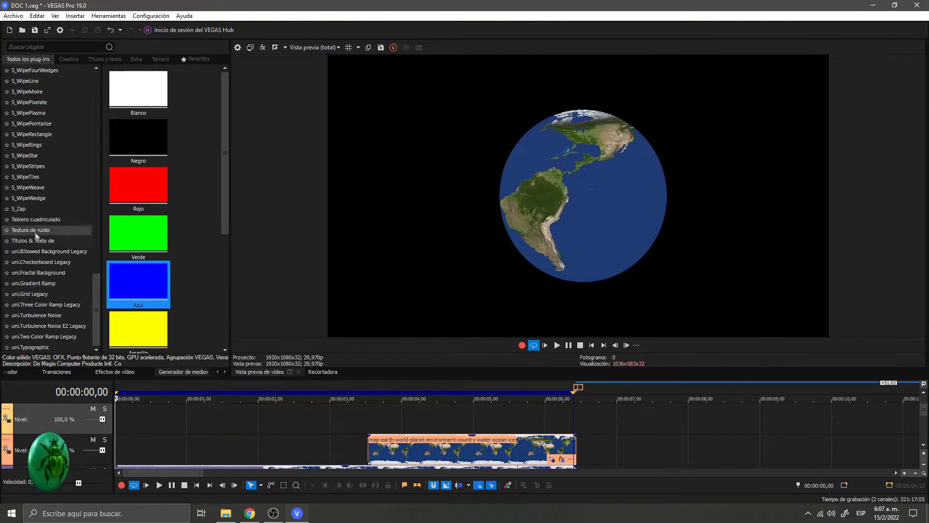
Add a noise texture (Textura de ruido) for the clouds over the map and adjust its noise settings.
left_click(31, 230)
double_click(138, 232)
left_click(30, 218)
left_click(30, 191)
left_click_drag(108, 203, 90, 204)
scroll(463, 390, "down", 2)
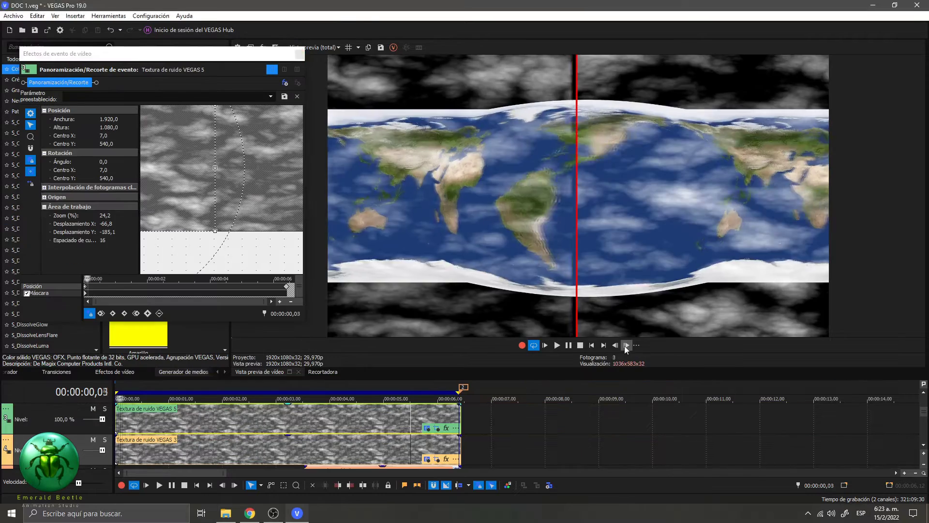
Mute the upper noise texture track and reposition the lower noise texture's Pan/Crop frame horizontally at its start.
left_click(603, 345)
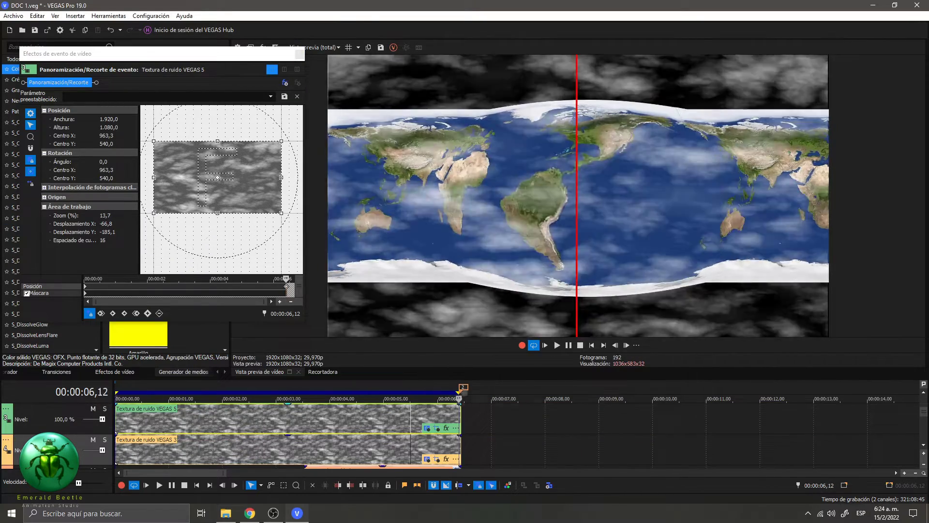
left_click(274, 513)
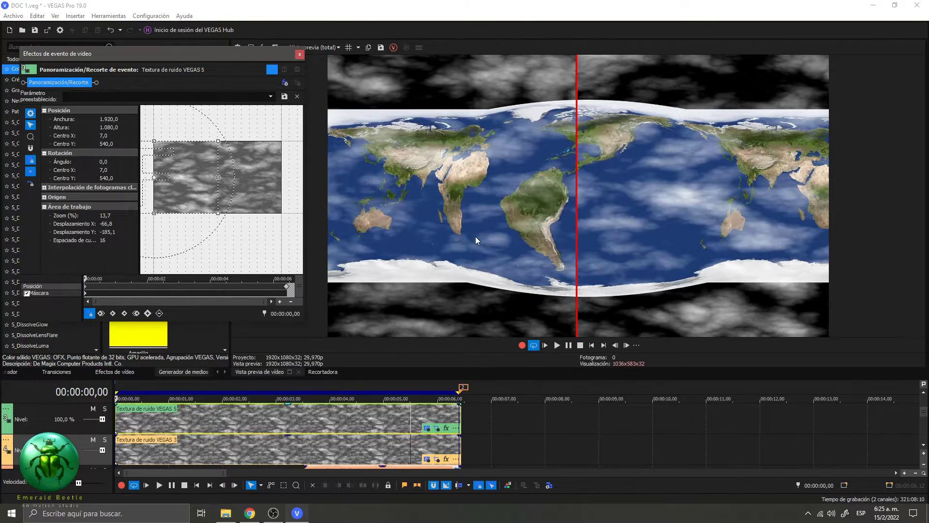
left_click(93, 409)
left_click_drag(85, 286, 287, 291)
key("Home")
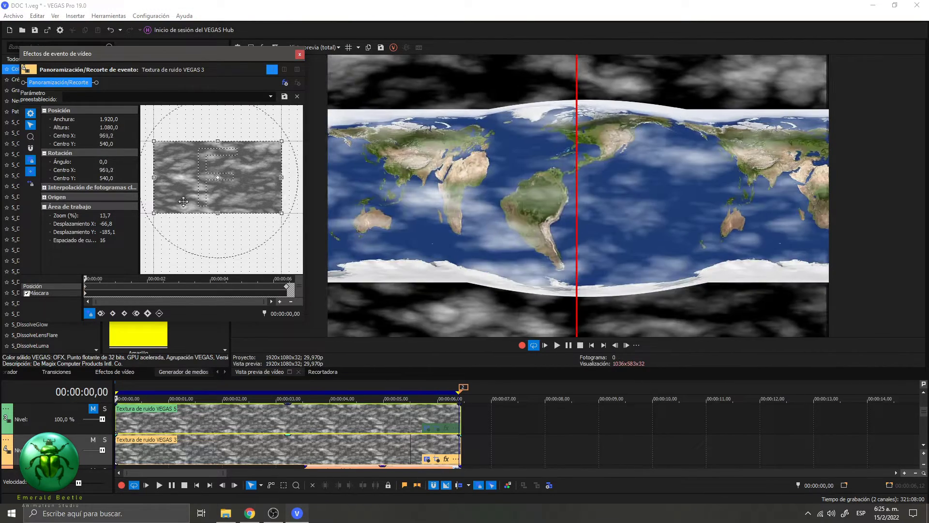
left_click_drag(217, 177, 300, 209)
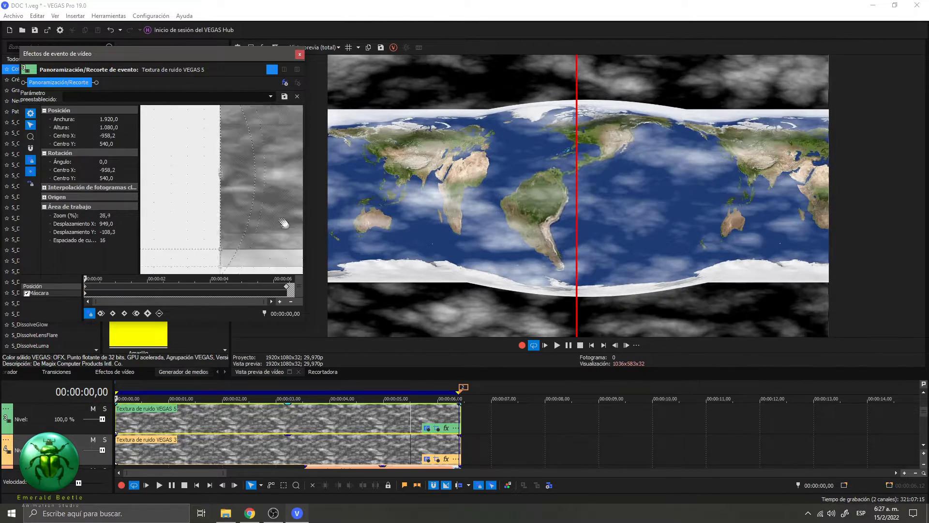
Align the noise texture's Pan/Crop frame at the clip's end with centre X about 959 and play back the loop.
key("End")
scroll(190, 229, "up", 5)
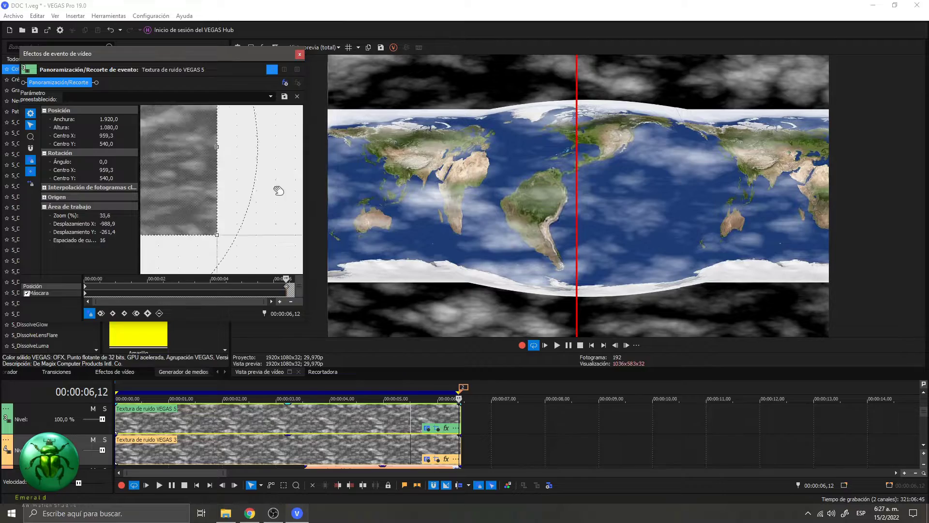
scroll(279, 191, "down", 5)
key("space")
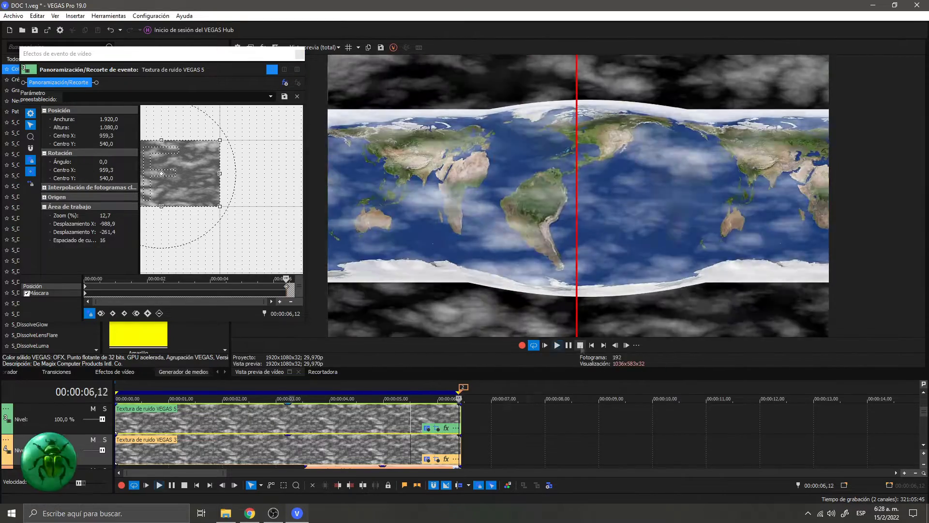
scroll(222, 189, "up", 7)
scroll(349, 390, "down", 3)
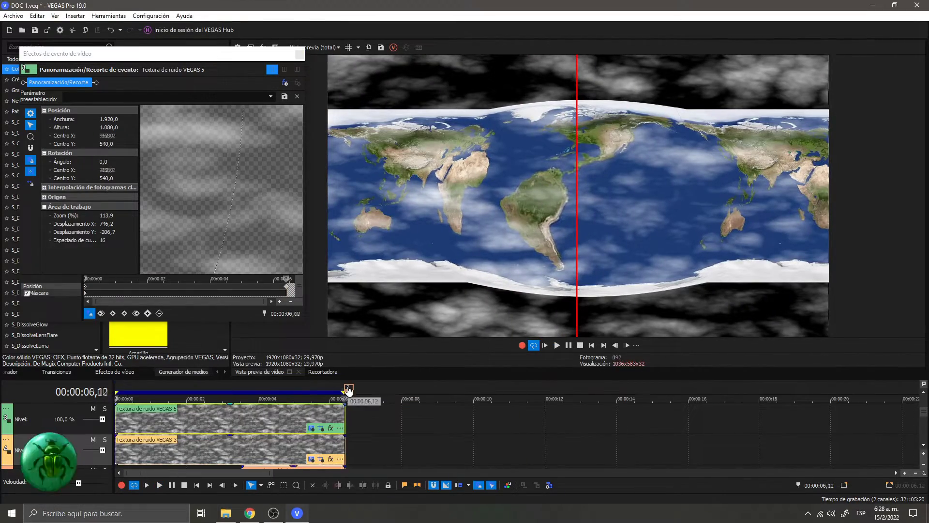
left_click(580, 345)
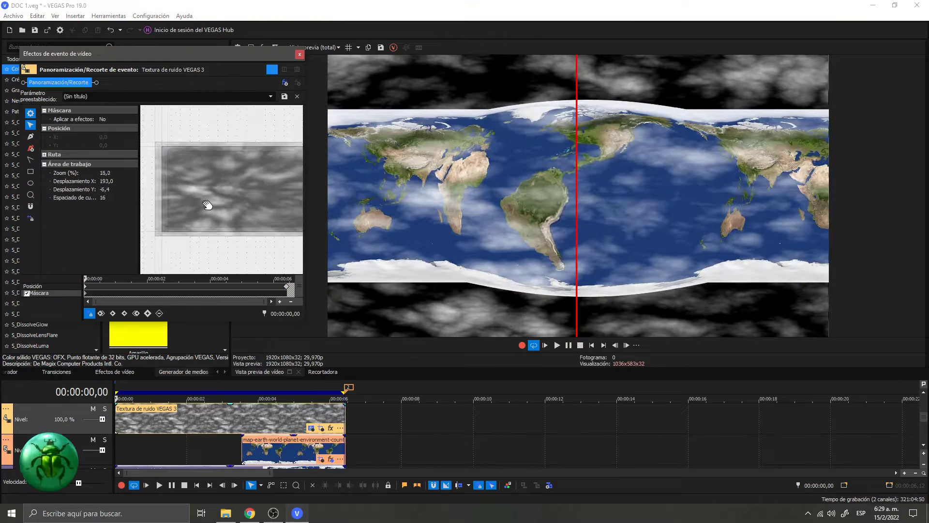
Mask the noise textures' side edges in Pan/Crop and animate their Progreso (en grados) to 10,000 at the last frame.
scroll(207, 205, "down", 2)
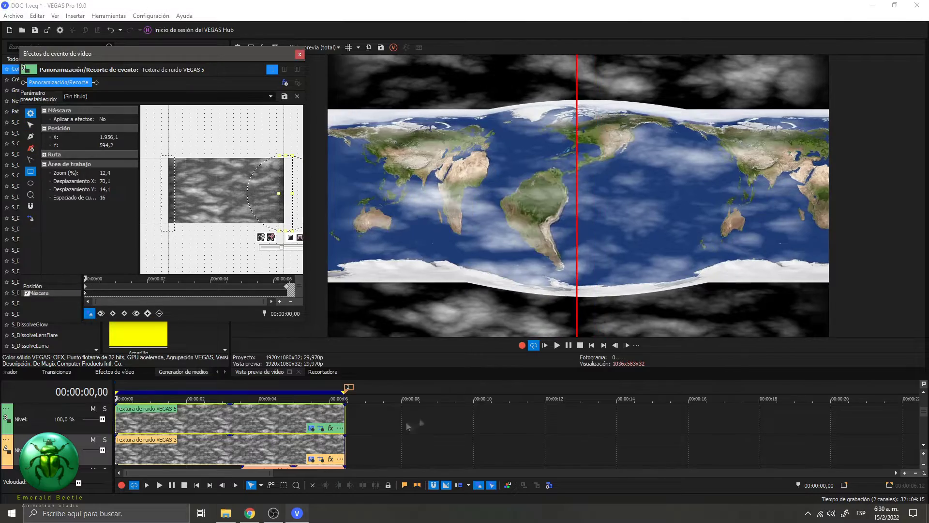
left_click(557, 345)
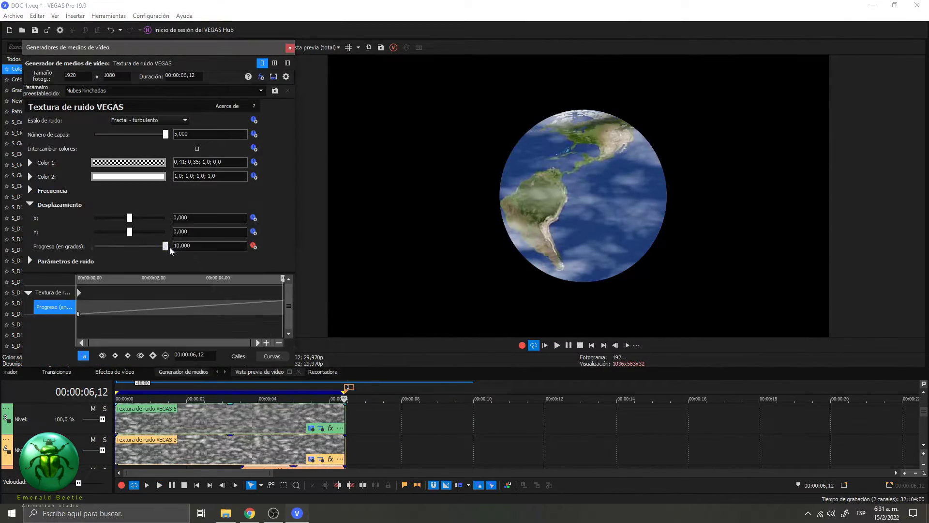
left_click(557, 345)
left_click(580, 345)
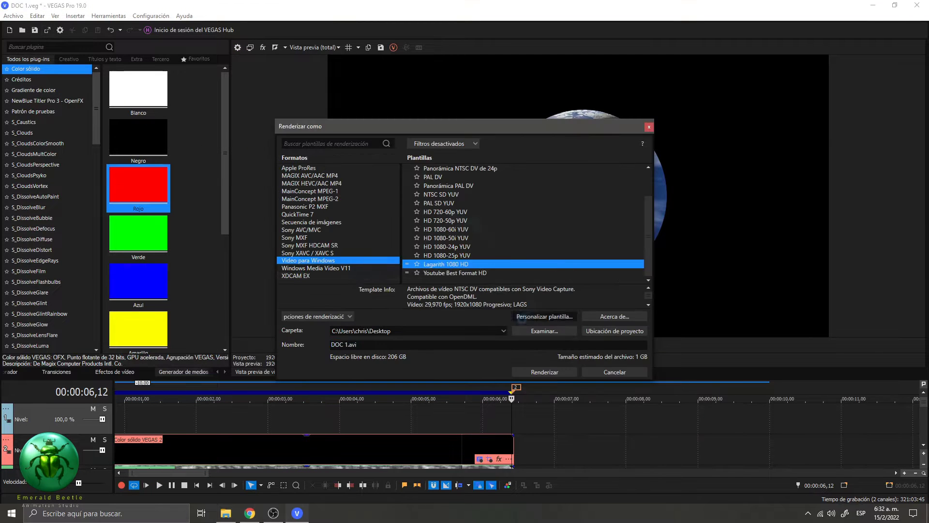
Render the animation with the Lagarith 1080 HD template into the VIDEOS DE SONY VEGAS PARA EL CANAL folder as plane 1.
left_click(547, 317)
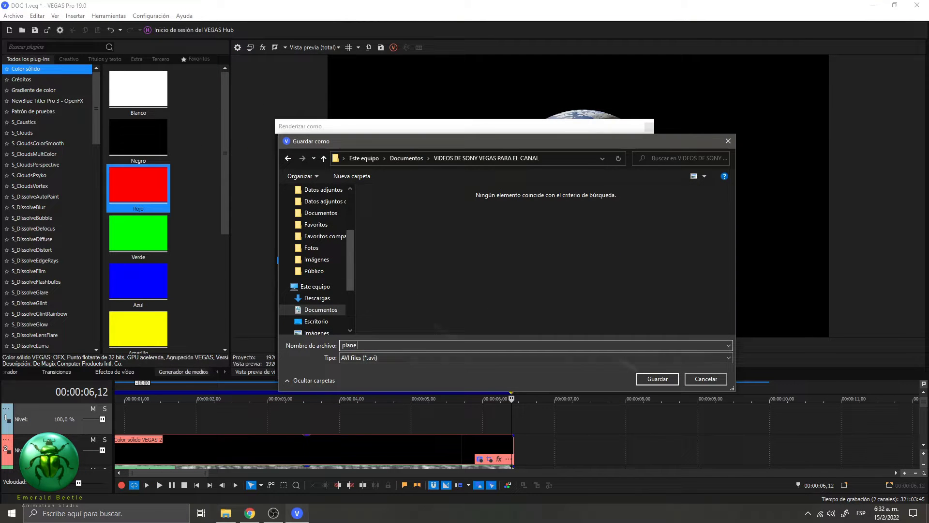
key("Return")
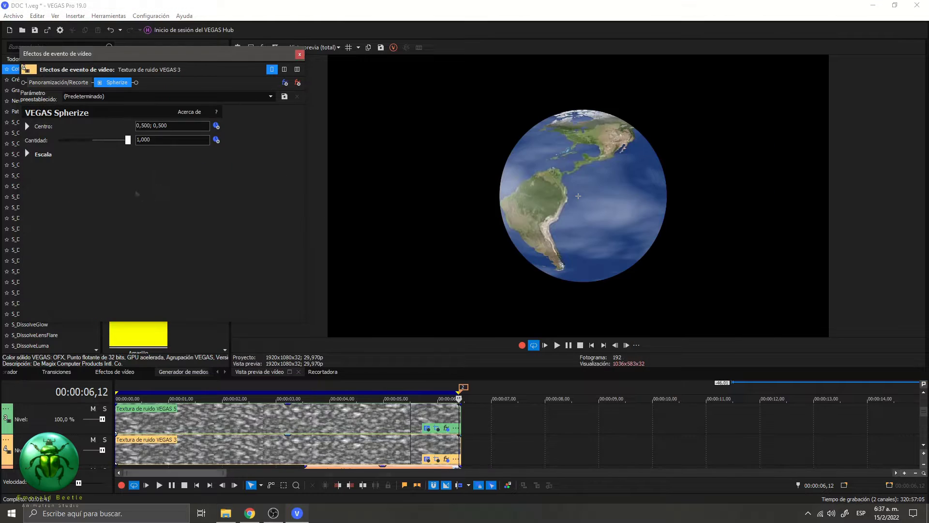
Apply VEGAS Spherize to the noise textures and set their Grano noise parameter to 0,789.
left_click(26, 153)
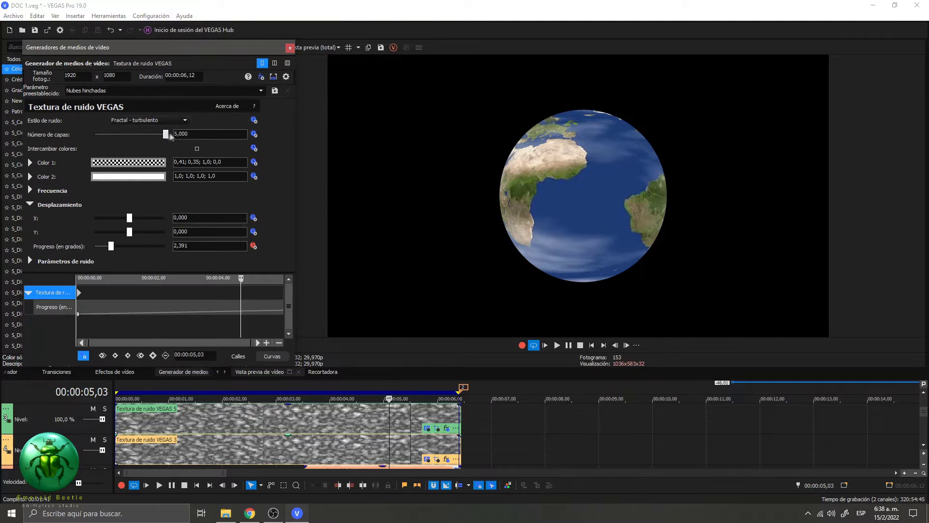
scroll(28, 184, "down", 3)
left_click(30, 137)
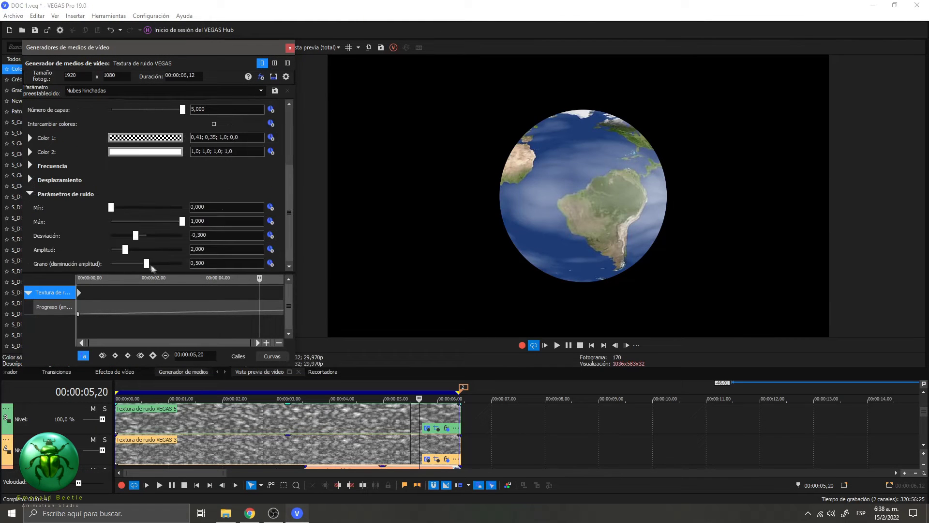
left_click_drag(154, 263, 170, 265)
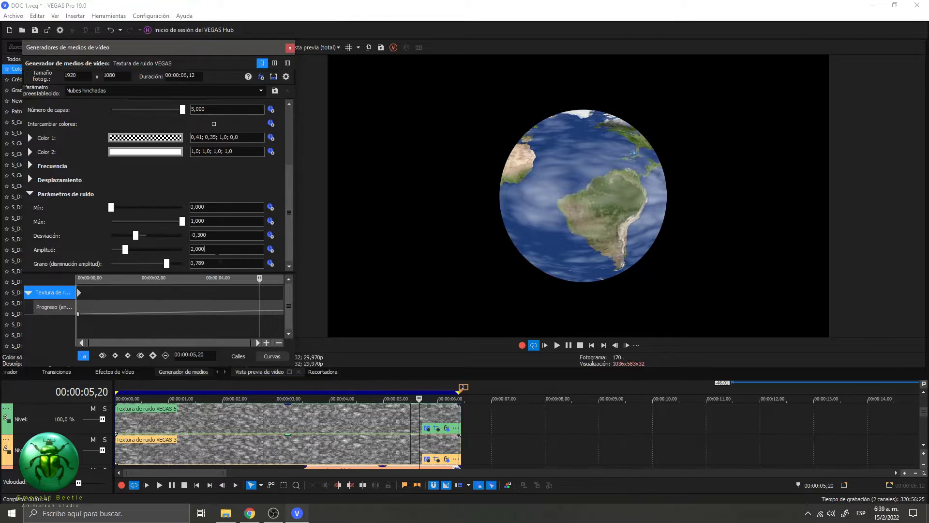
left_click(279, 391)
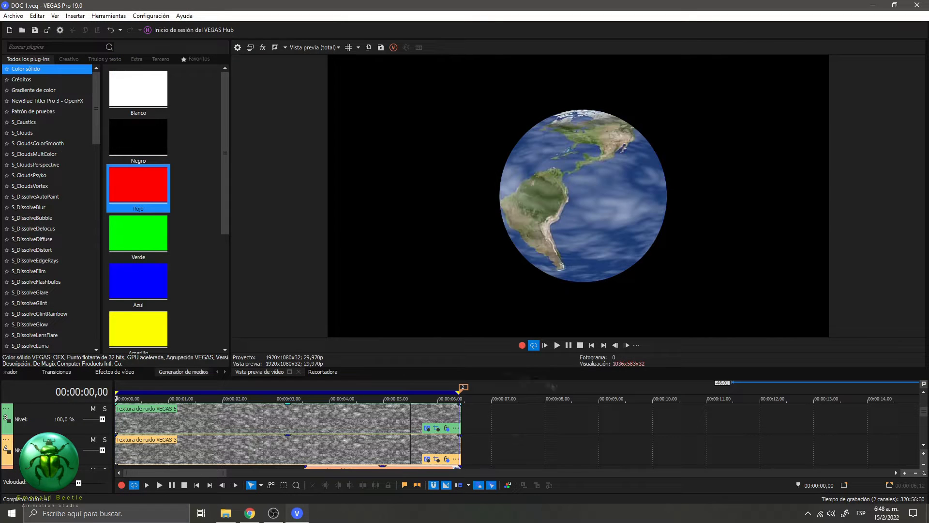
Render the planet and the clouds as separate videos, plane 2 and clouds, muting the other layer's tracks each time.
left_click(93, 409)
left_click(47, 30)
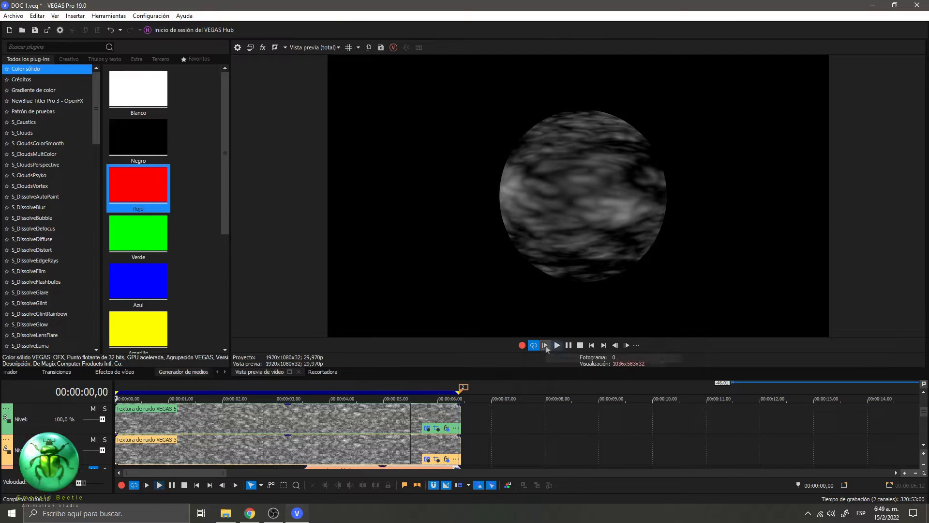
left_click(47, 30)
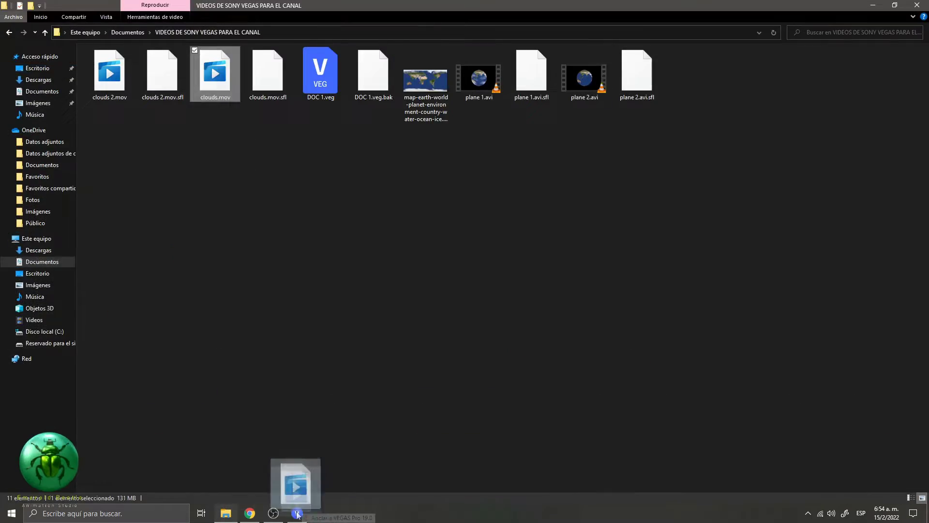
Place the clouds video above plane 2 and apply Niveles with Fin entrada 0,340 and Gamma 1,471, playing back the result.
left_click_drag(297, 508, 303, 477)
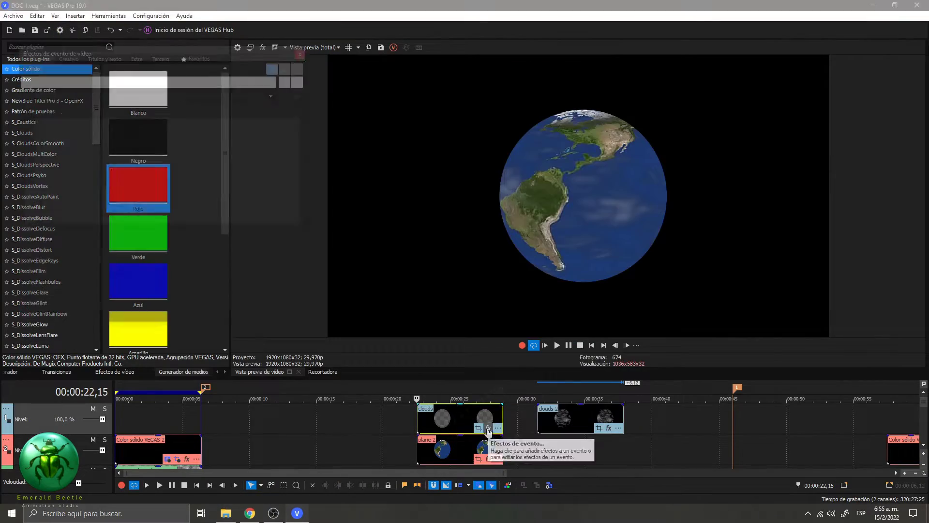
left_click(489, 428)
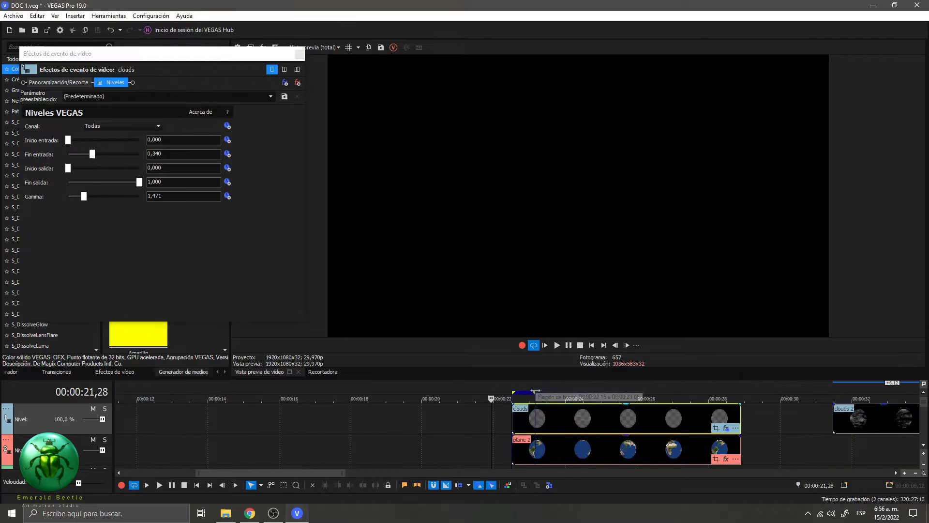
key("space")
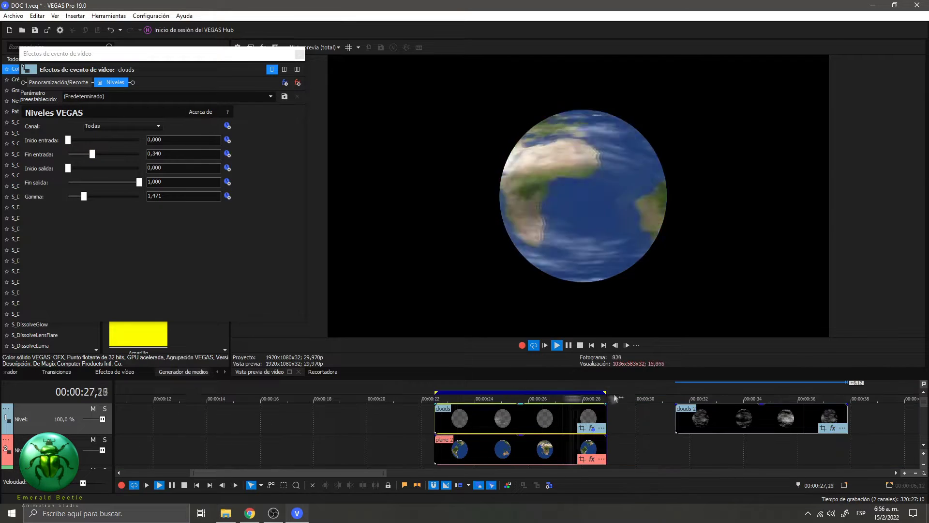
left_click(581, 346)
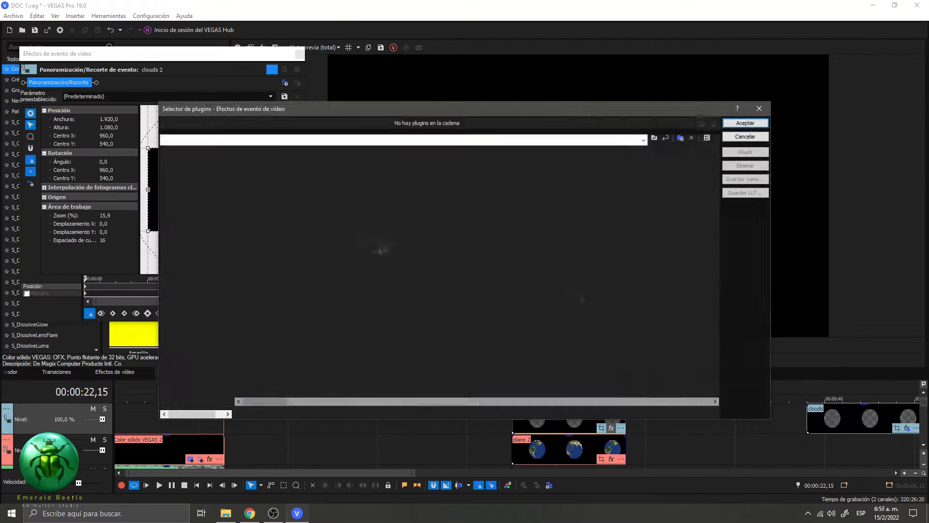
Swap in clouds 2 above plane 2, adjust its Niveles effect and play back the result.
left_click_drag(83, 156, 82, 154)
left_click(557, 345)
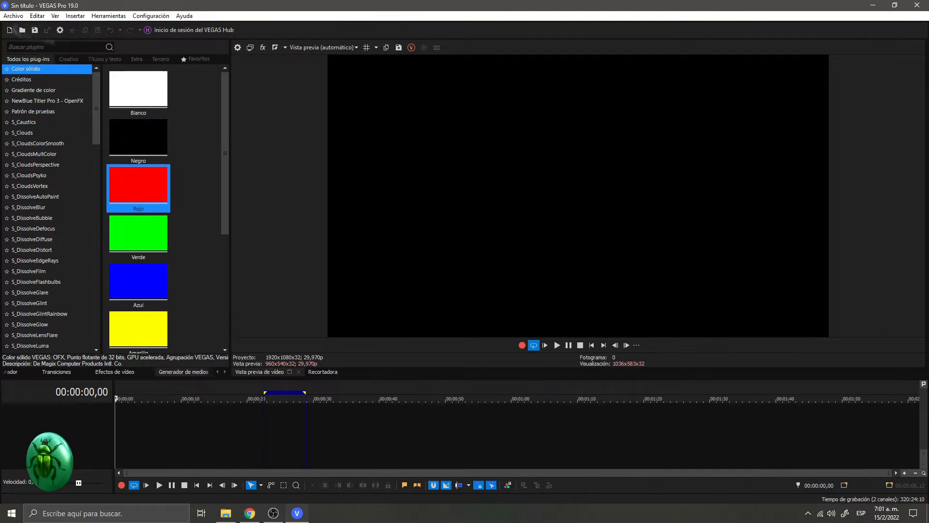
Mask the planet of the plane 2 clip with an oval in the new project and add a red solid color.
key("alt+Return")
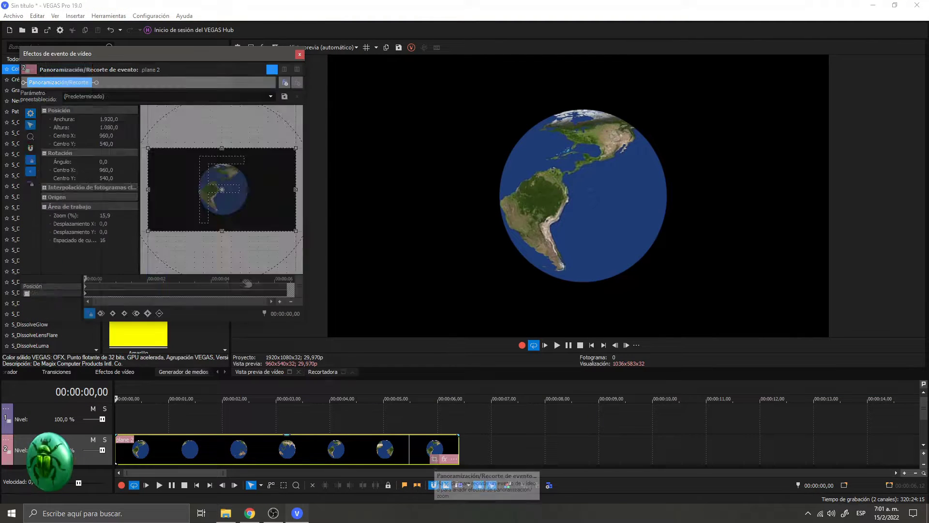
left_click_drag(160, 122, 287, 259)
scroll(233, 239, "up", 10)
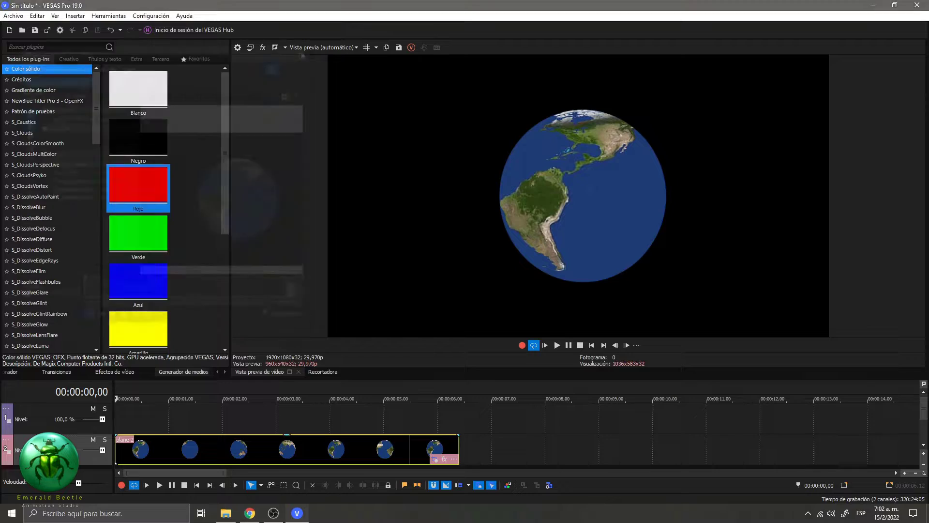
left_click_drag(139, 184, 435, 451)
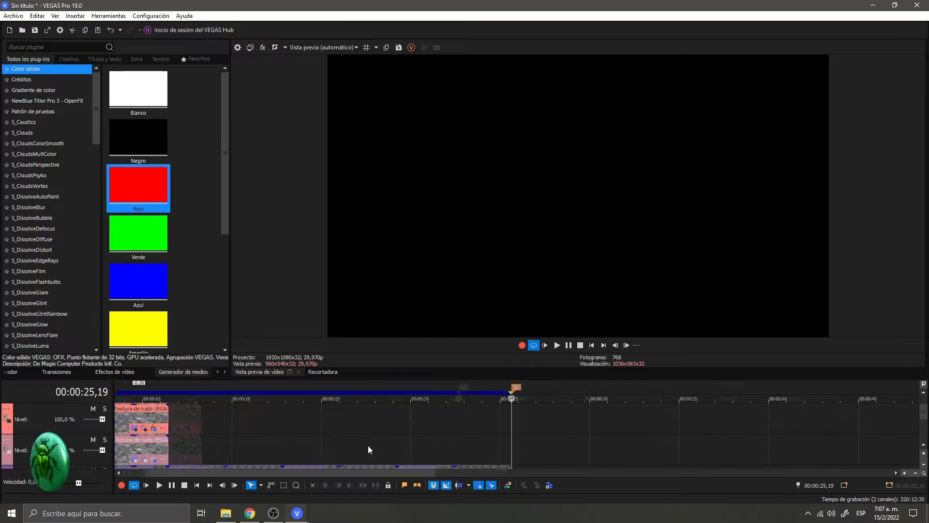
Extend the generated noise texture and solid color clips to a duration of 25,19.
left_click(139, 428)
key("BackSpace")
key("BackSpace")
key("BackSpace")
key("BackSpace")
key("BackSpace")
type("06,12")
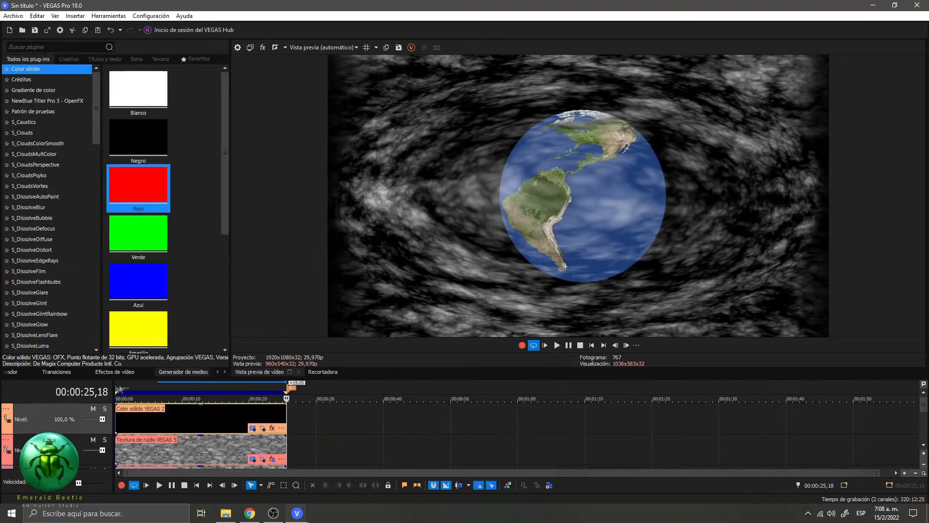
Place the noise textures' Pan/Crop end keyframe at the clip's end and compare their masks with project DOC 1.
left_click(616, 345)
scroll(178, 439, "down", 10)
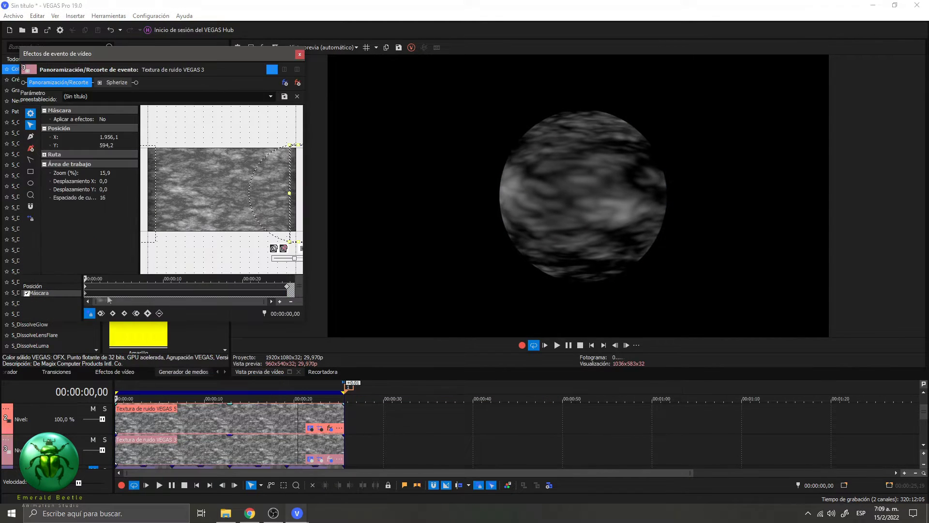
left_click(299, 55)
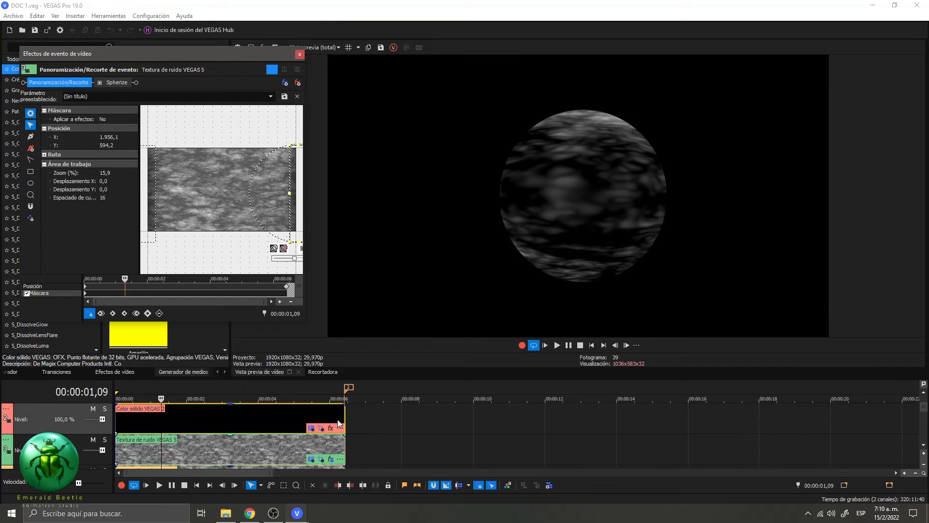
left_click(301, 54)
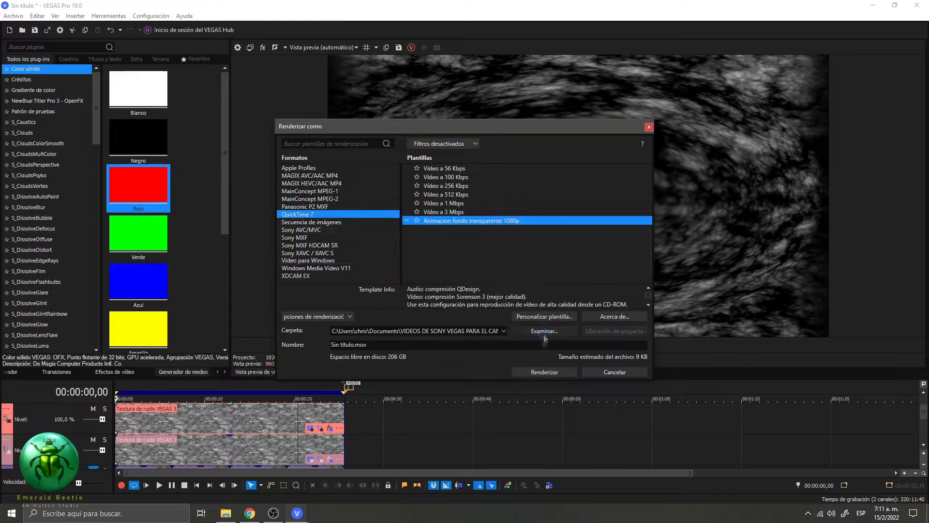
Render the clouds with the QuickTime template Animacion fondo transparente 1080p and apply Niveles to clouds 3 with Fin entrada 0,286.
left_click(659, 379)
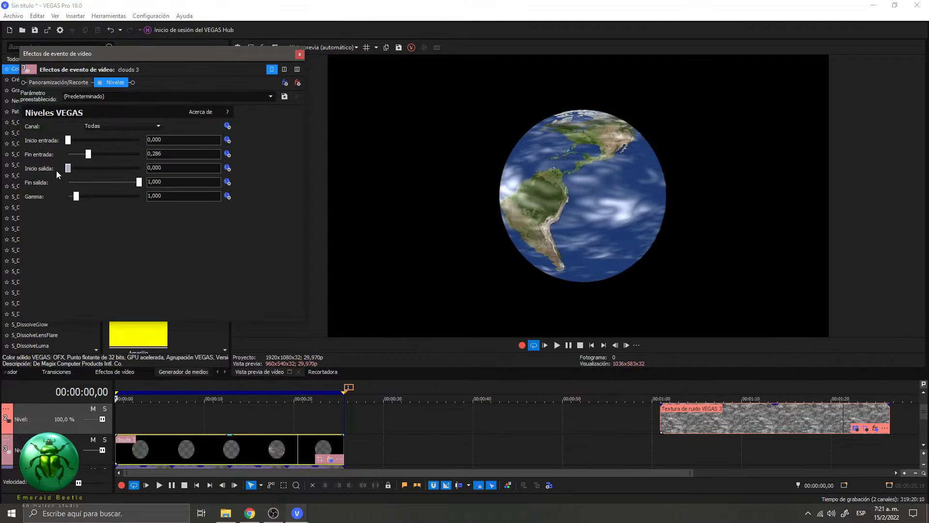
left_click_drag(76, 161, 95, 160)
left_click(546, 346)
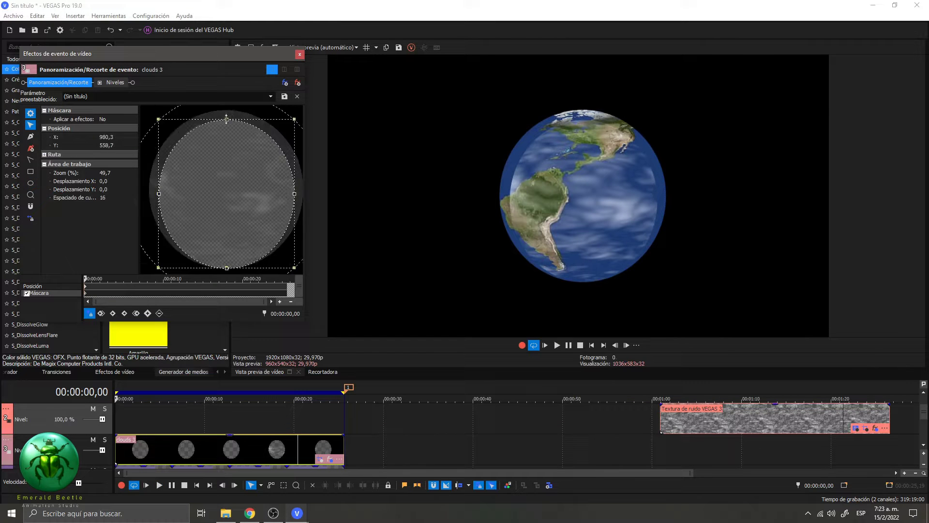
Draw an oval mask around the cloud disc of clouds 3 and fit it to the planet's outline.
scroll(227, 119, "up", 6)
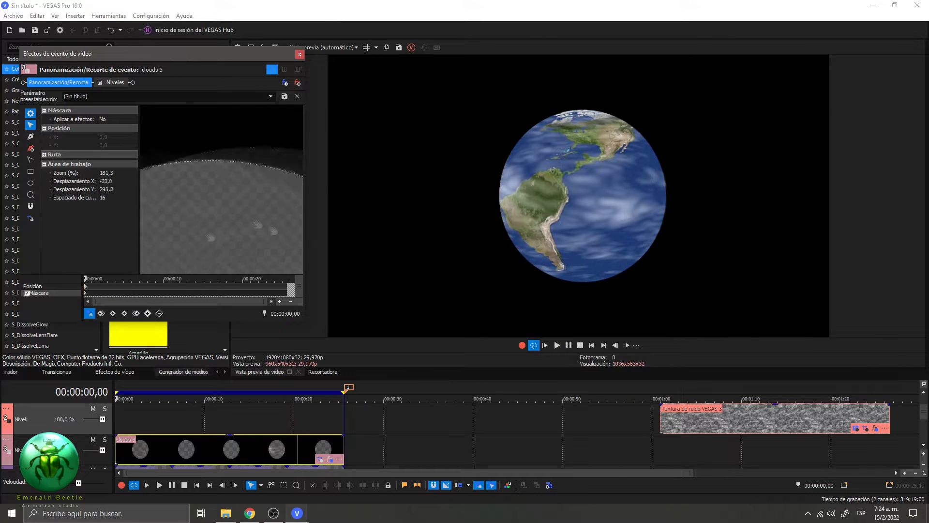
scroll(258, 225, "down", 6)
left_click(300, 54)
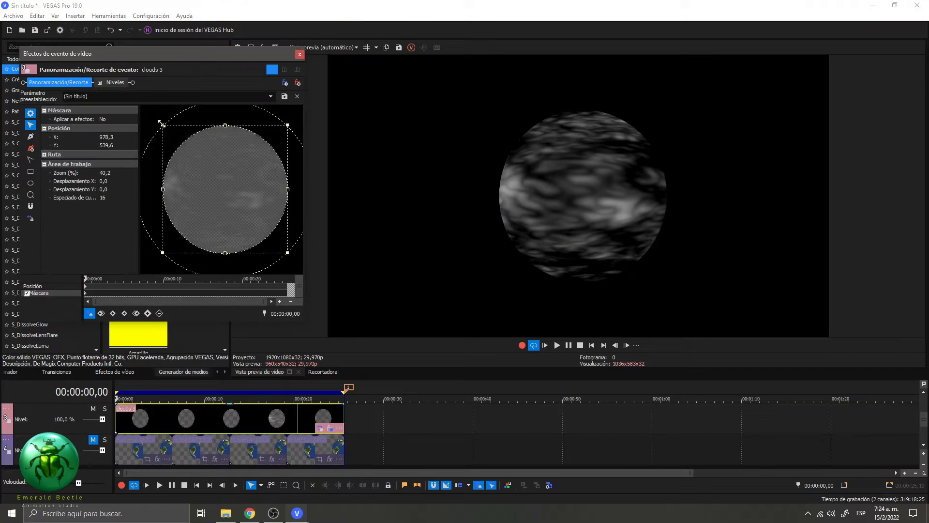
Refine the oval mask of clouds 3 along the cloud disc's edge with the planet track muted.
scroll(159, 254, "up", 4)
scroll(159, 253, "down", 5)
scroll(159, 253, "down", 2)
scroll(207, 272, "up", 3)
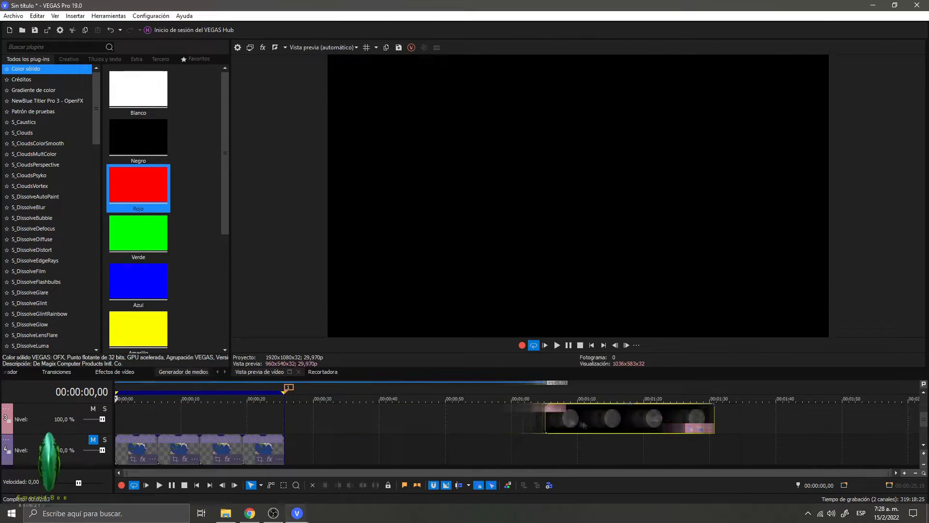
Place CLOUD 4 above the planet clips and set its Niveles to Fin entrada 0,252 and Gamma 3,050.
left_click(329, 428)
left_click_drag(139, 154, 95, 159)
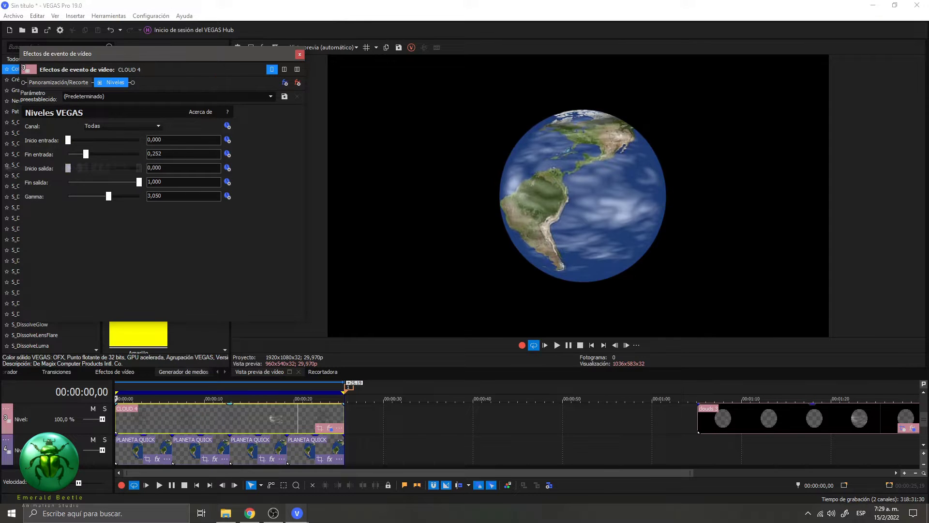
Set CLOUD 4's Pan/Crop size to 1.792 by 1.008, fill the loop with two shortened copies and play it back.
left_click(357, 417)
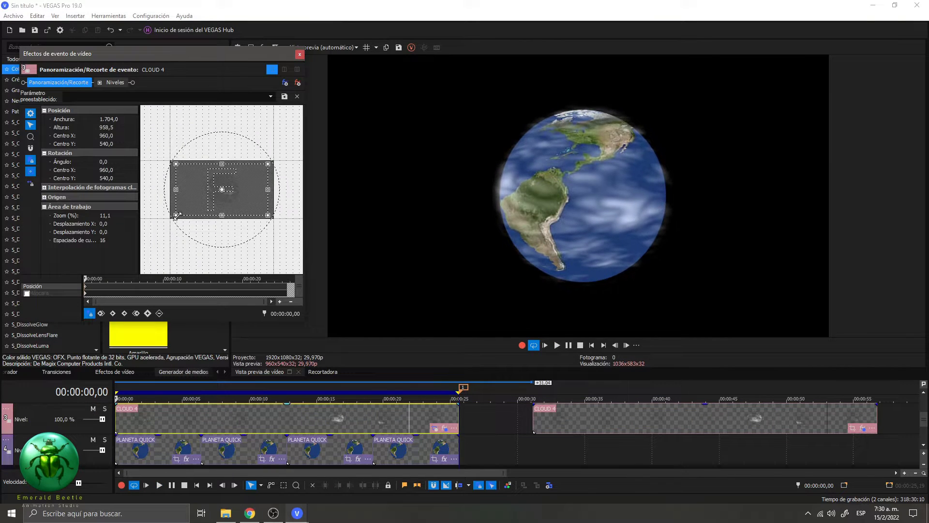
left_click(558, 345)
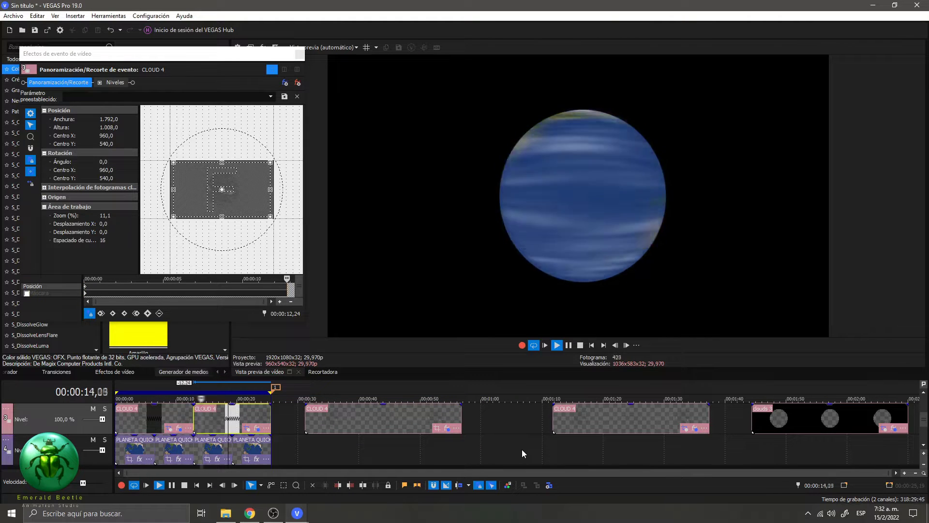
Stop playback and lower the opacity of the upper CLOUD 4 event.
key("space")
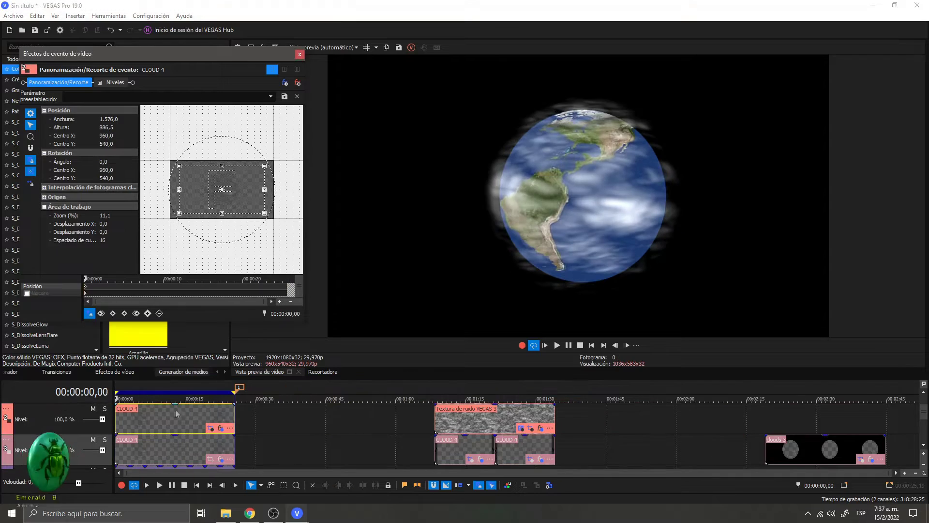
left_click_drag(175, 405, 170, 424)
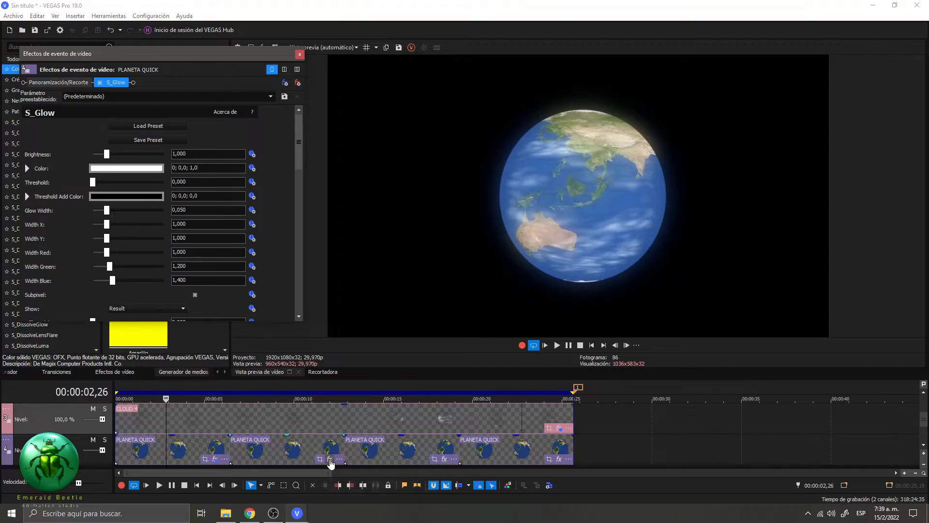
Add S_Glow to the remaining PLANETA QUICK clips and duplicate the row of clips onto a second track.
left_click(329, 457)
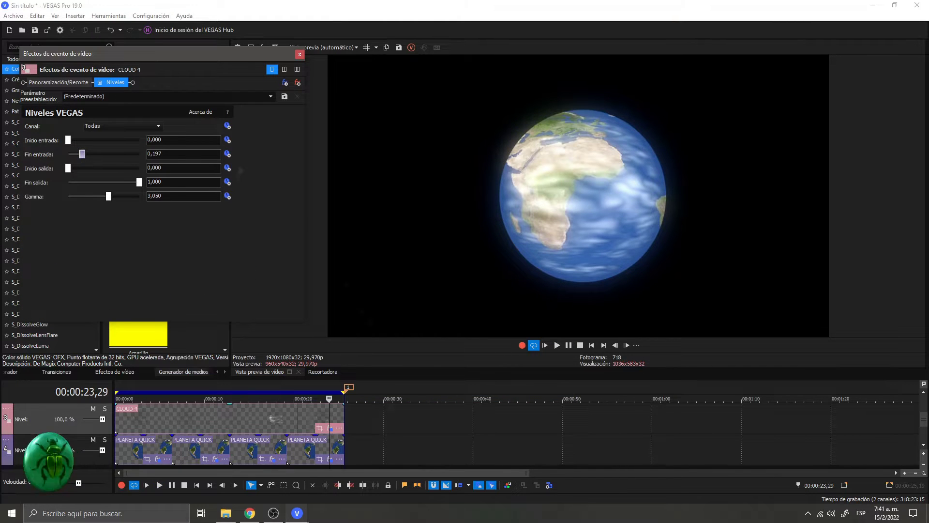
left_click_drag(128, 448, 125, 453)
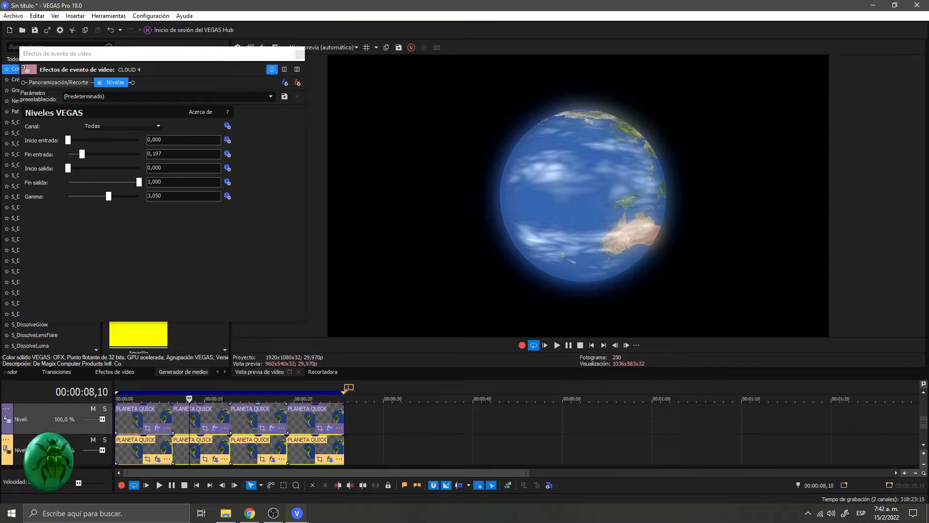
Darken the first upper PLANETA QUICK clip with Niveles: Inicio entrada 0,367, Fin salida 0,660 and Gamma 0,821.
left_click(159, 430)
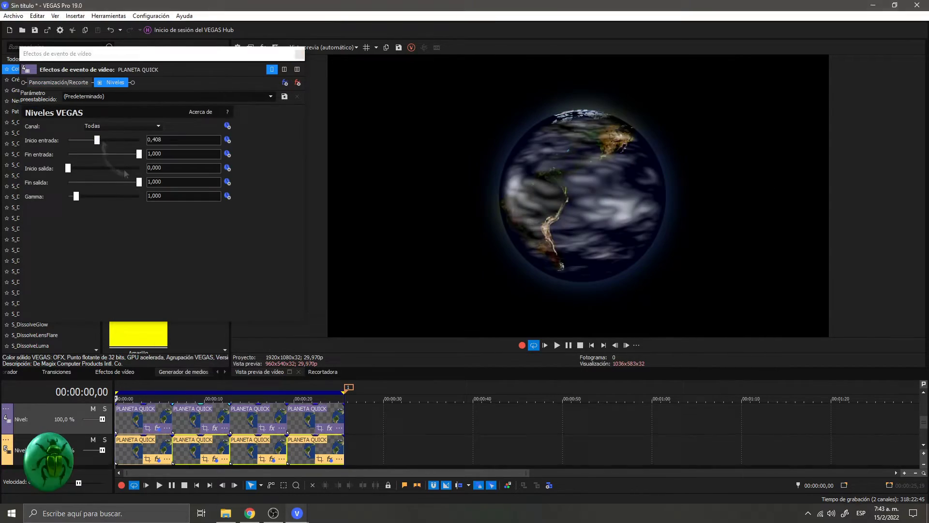
left_click_drag(97, 140, 94, 140)
left_click_drag(139, 182, 116, 183)
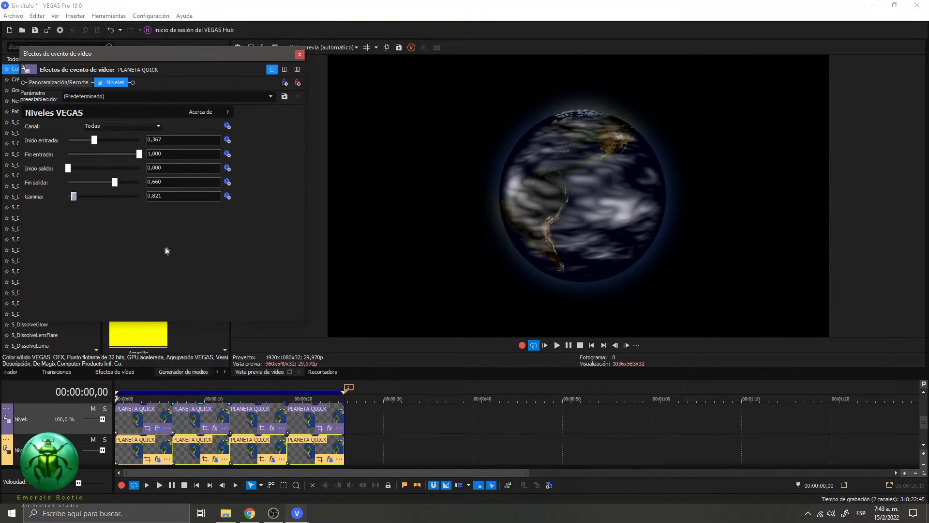
Set Niveles on the second upper PLANETA QUICK clip to Inicio entrada 0,367 and Gamma 0,821.
left_click(217, 431)
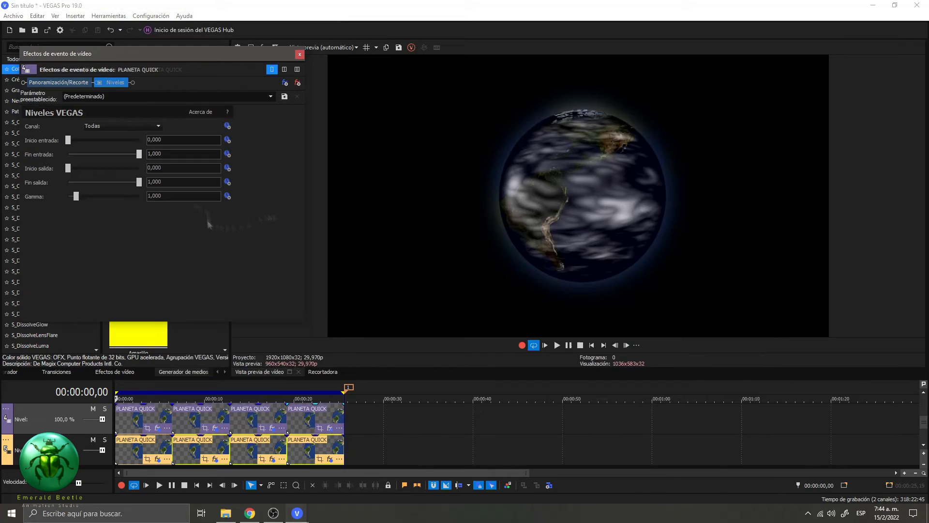
left_click_drag(76, 196, 73, 196)
left_click_drag(68, 140, 104, 145)
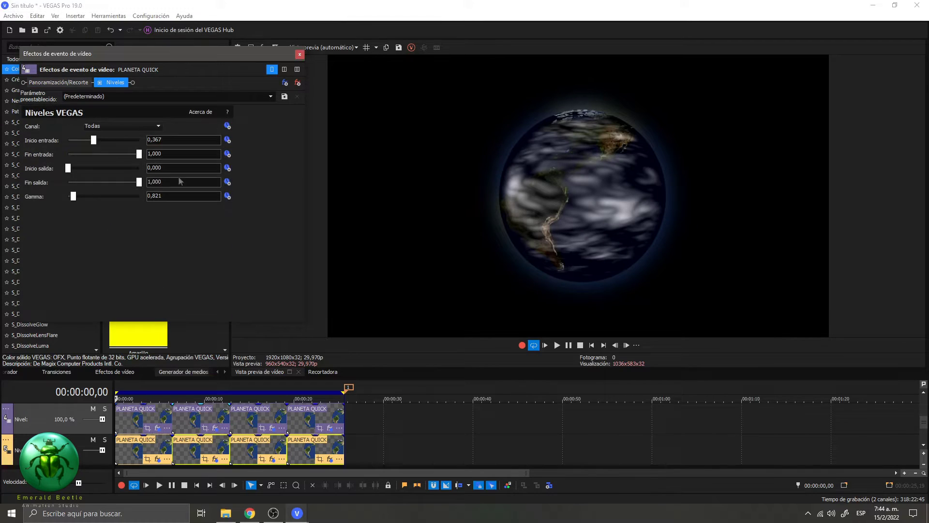
key("space")
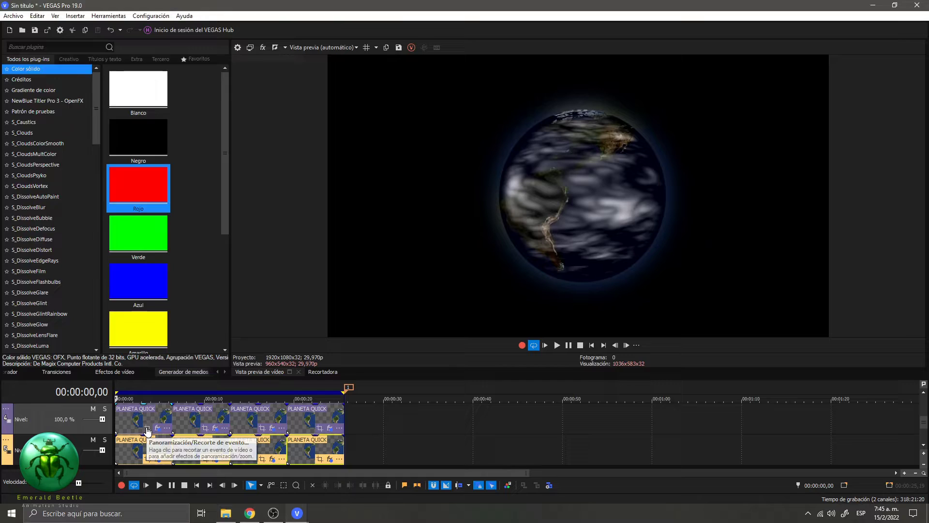
Draw a feathered oval mask on the first darkened planet clip, shift it off-centre and copy it to the next clip.
left_click(147, 429)
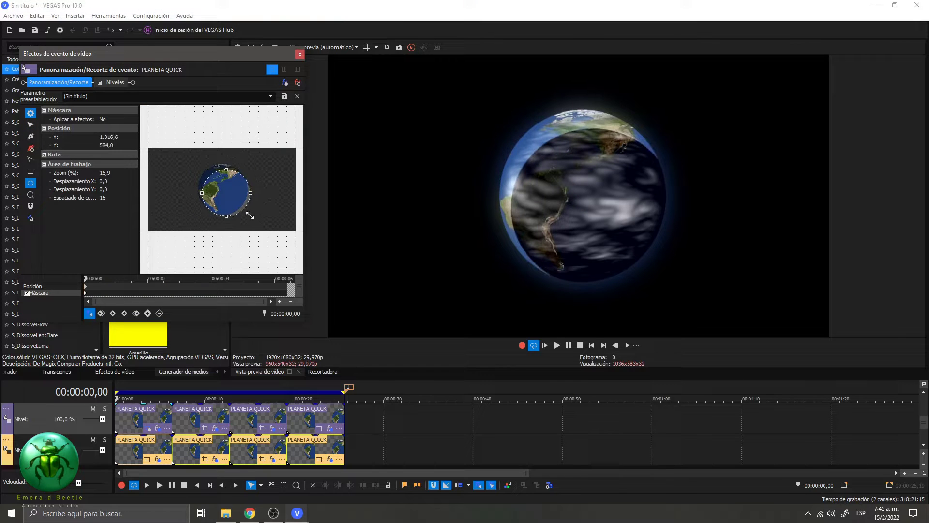
scroll(226, 194, "up", 3)
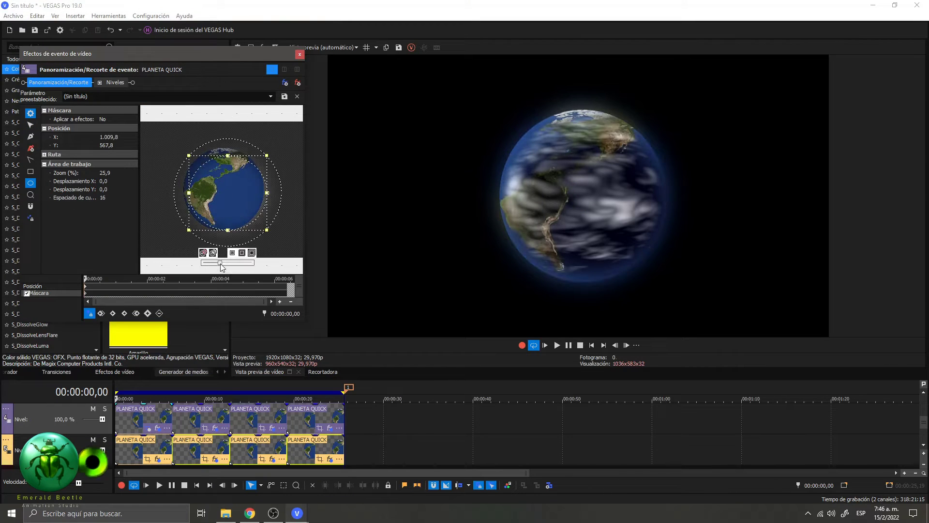
left_click_drag(231, 206, 239, 213)
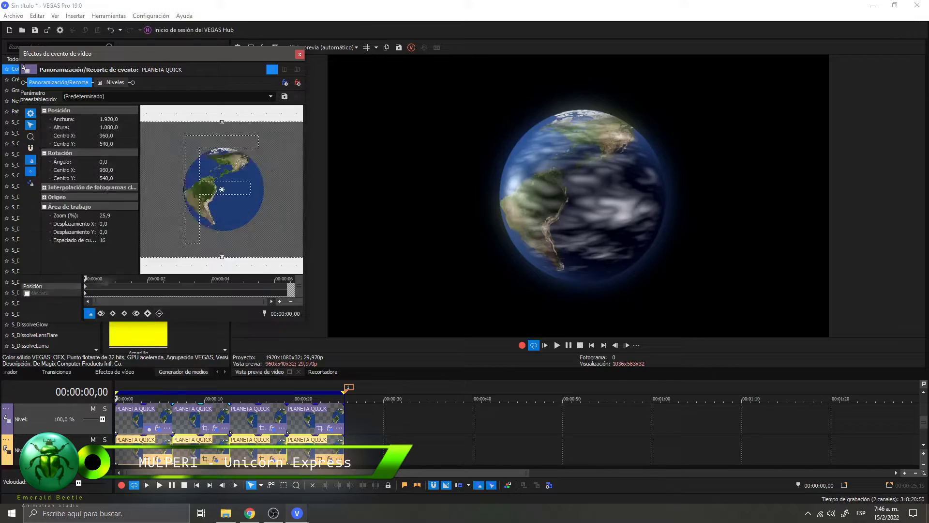
key("space")
right_click(70, 297)
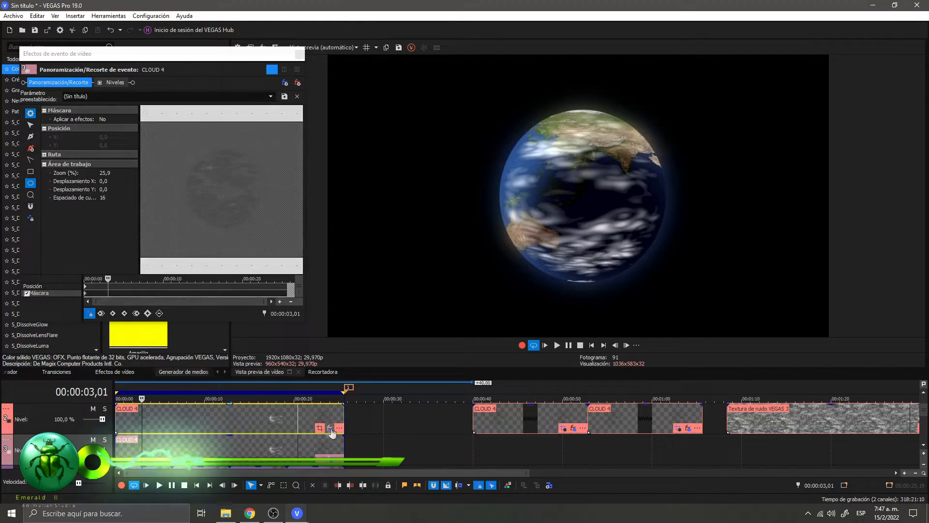
Try Niveles on the upper CLOUD 4 with Inicio entrada 1,000, Fin entrada 0,959, Inicio salida 0,912, Fin salida 0,102 and Gamma 1,719.
left_click(115, 82)
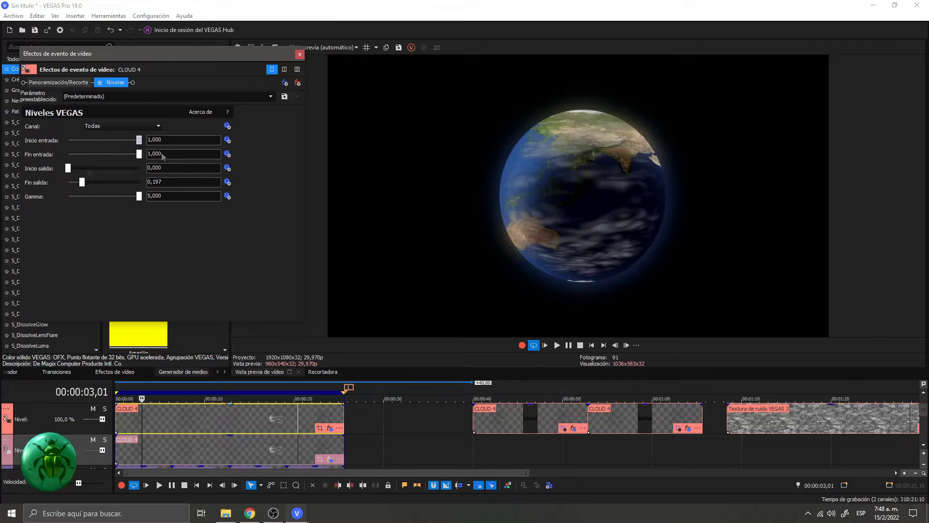
left_click_drag(139, 140, 97, 140)
left_click_drag(138, 154, 107, 155)
left_click_drag(103, 196, 88, 196)
left_click_drag(68, 168, 134, 172)
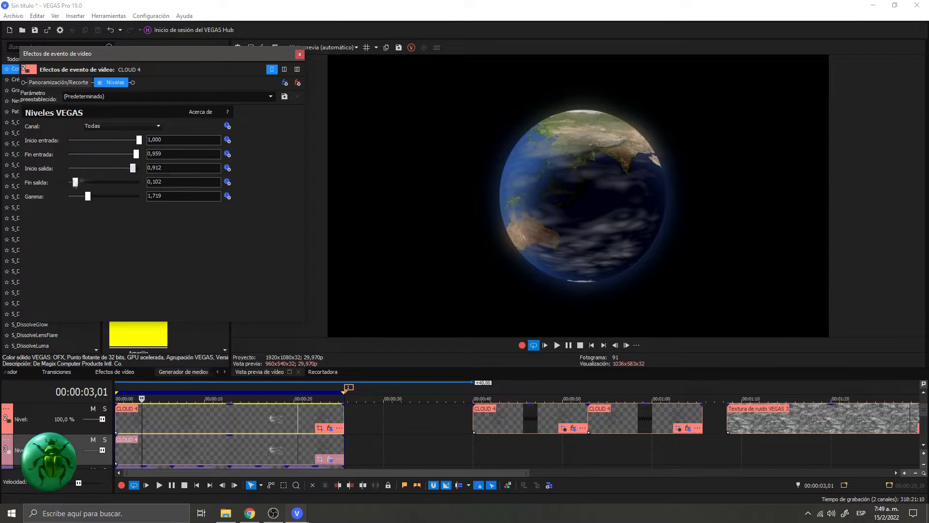
left_click(330, 459)
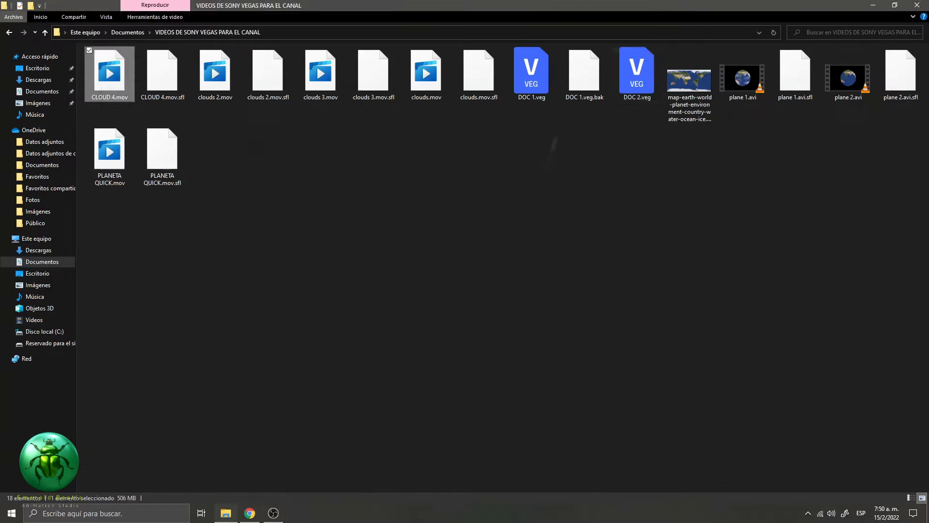
Try BCC Brightness-Contrast on CLOUD 4 with Brightness -55,10, Contrast 95,92 and Mix with Original 38,10, and remove the effect.
left_click(274, 514)
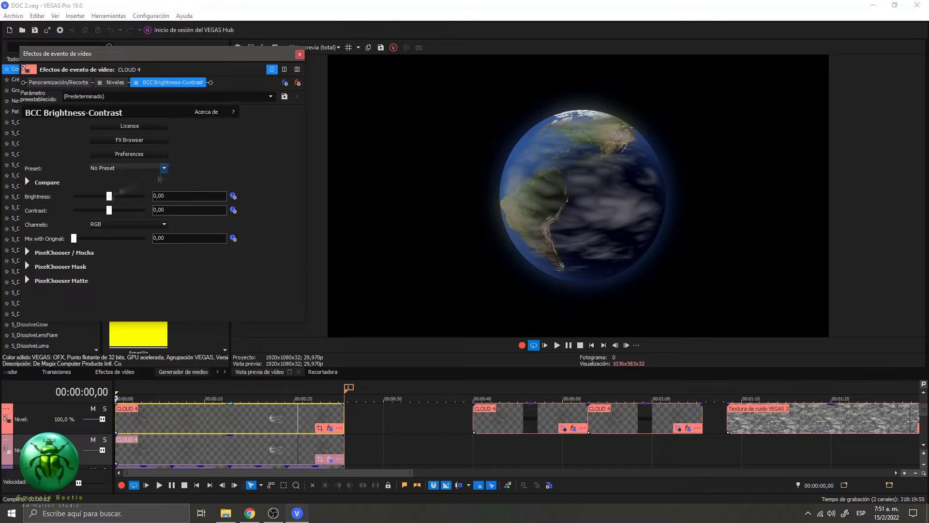
left_click_drag(109, 196, 89, 196)
left_click_drag(74, 238, 100, 238)
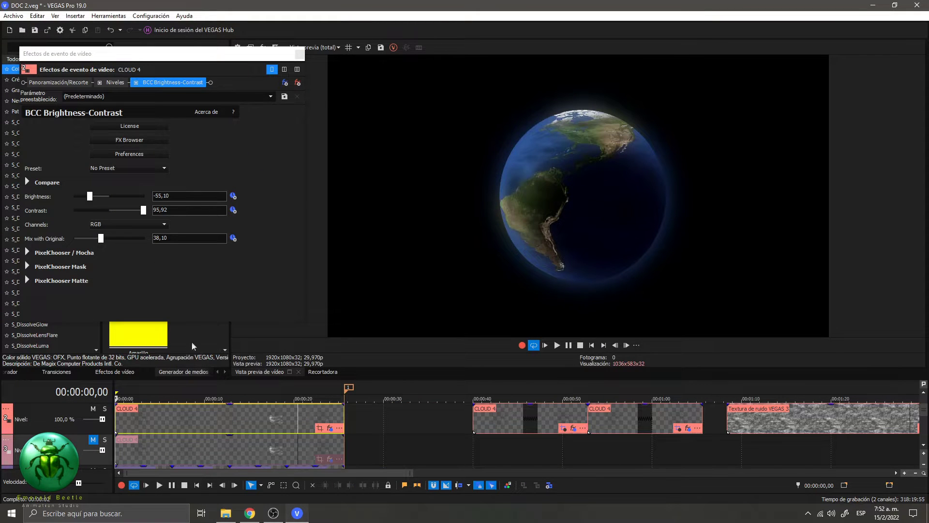
left_click(297, 83)
Set the upper CLOUD 4's Niveles to Fin entrada 0,000, Inicio salida 0,340, Fin salida 0,000 and Gamma 0,450.
left_click_drag(123, 154, 55, 157)
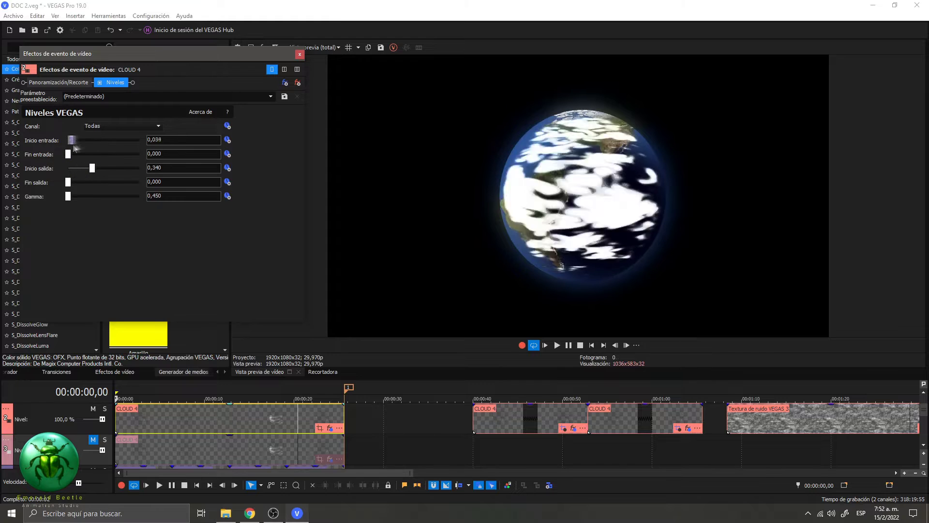
left_click(299, 54)
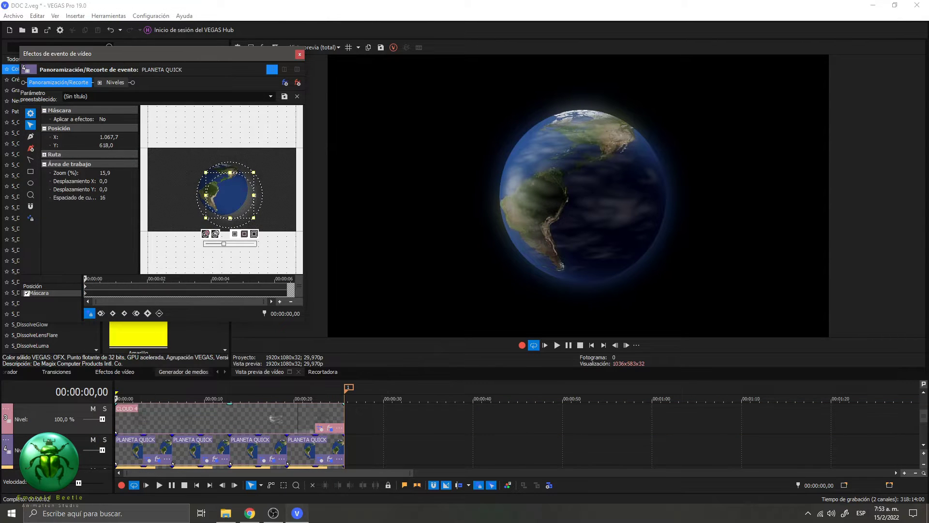
Check the upper CLOUD 4's Pan/Crop settings and play back the shaded planet with its clouds.
scroll(301, 434, "up", 2)
left_click(319, 428)
left_click(300, 54)
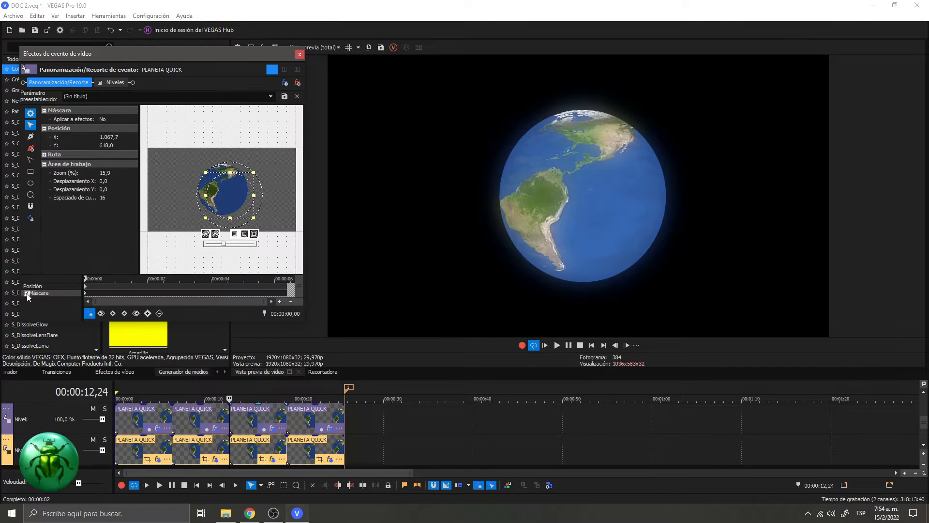
left_click(557, 345)
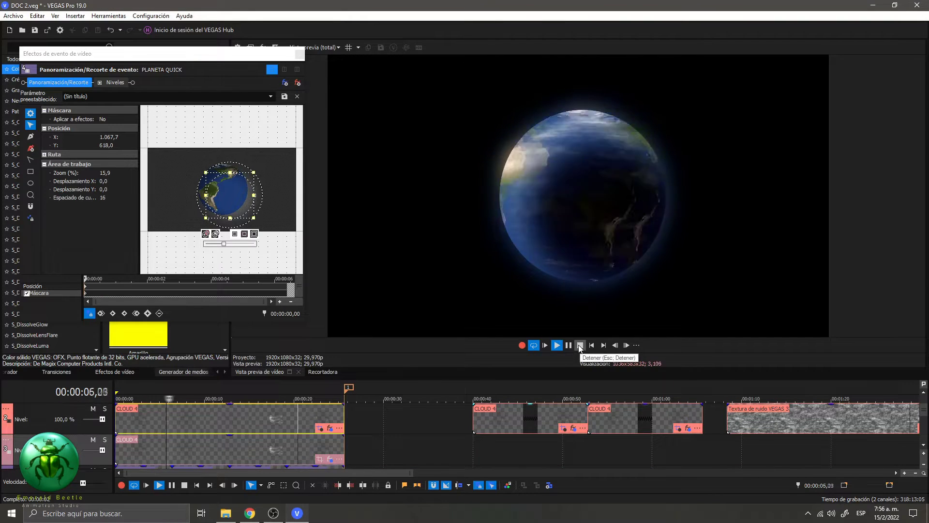
left_click(320, 429)
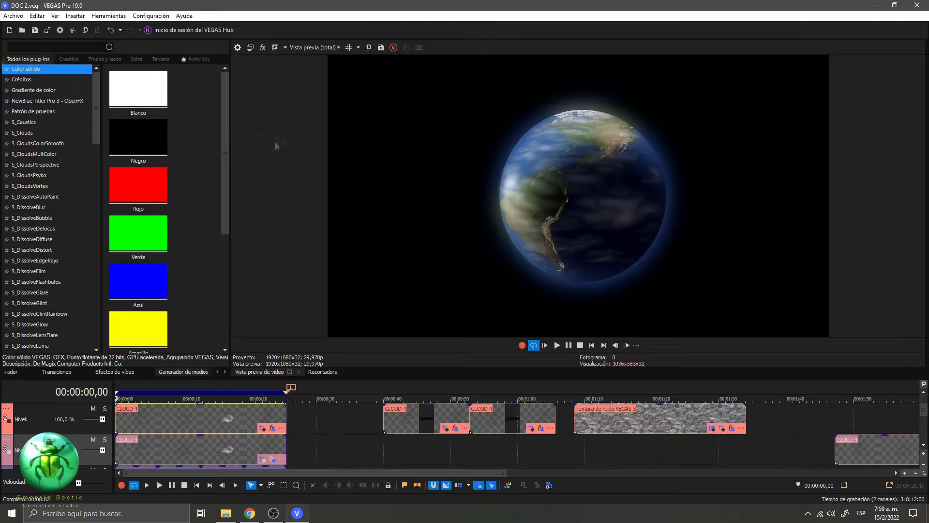
key("space")
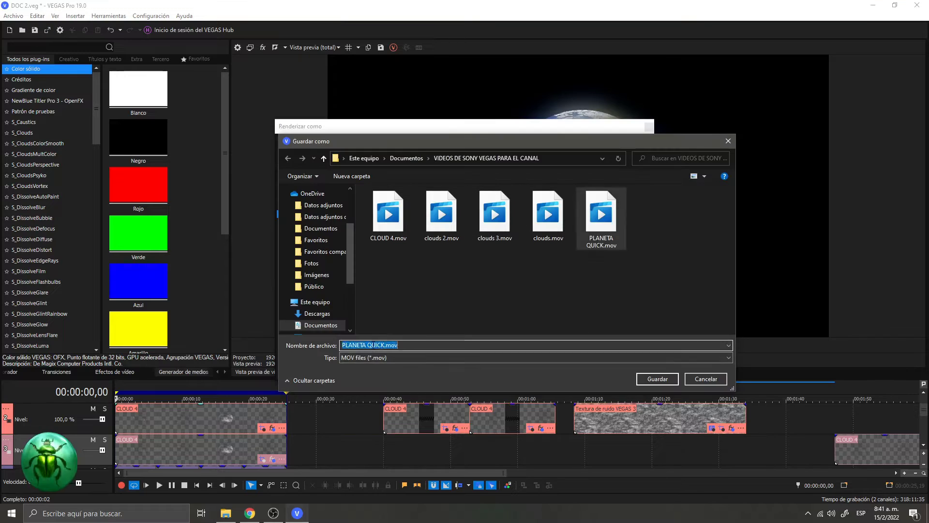
Render the shaded planet loop as the MOV file PLANETA QUICK 2 in the project's video folder.
left_click(649, 380)
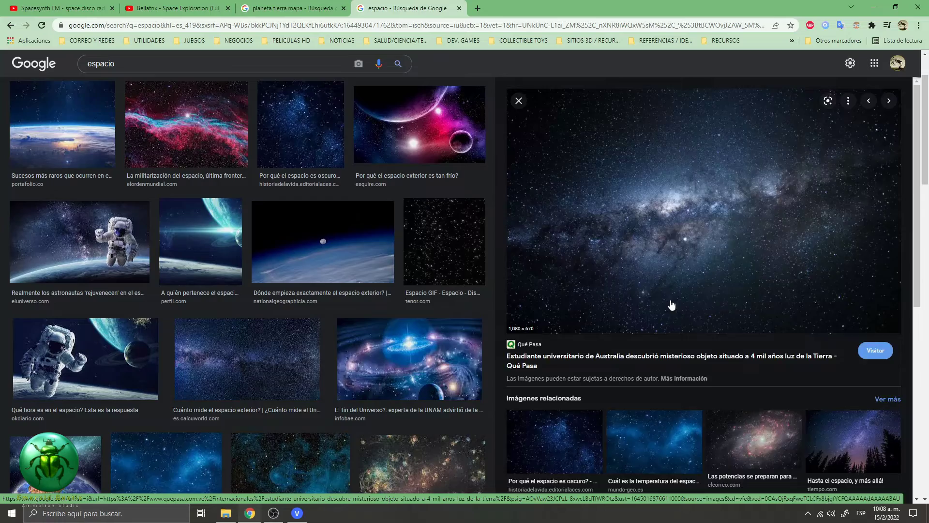
Browse the Google image results for "espacio" and save a blue starry space picture as the background.
scroll(672, 305, "down", 5)
left_click(680, 324)
scroll(565, 349, "down", 2)
left_click(746, 411)
left_click(655, 436)
left_click(731, 339)
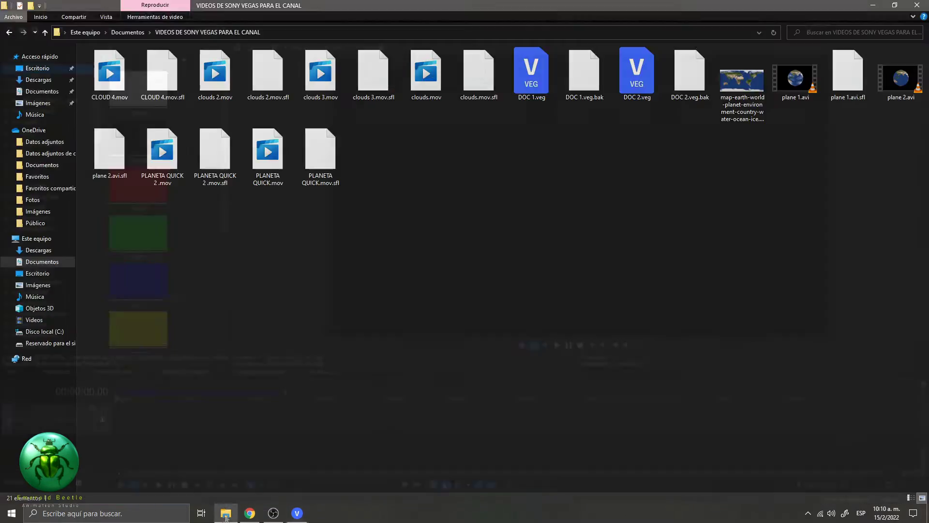
Place PLANETA QUICK 2 over the space background and shrink and offset the planet with a 2.894,8 by 1.628,3 Pan/Crop frame.
left_click_drag(162, 156, 249, 322)
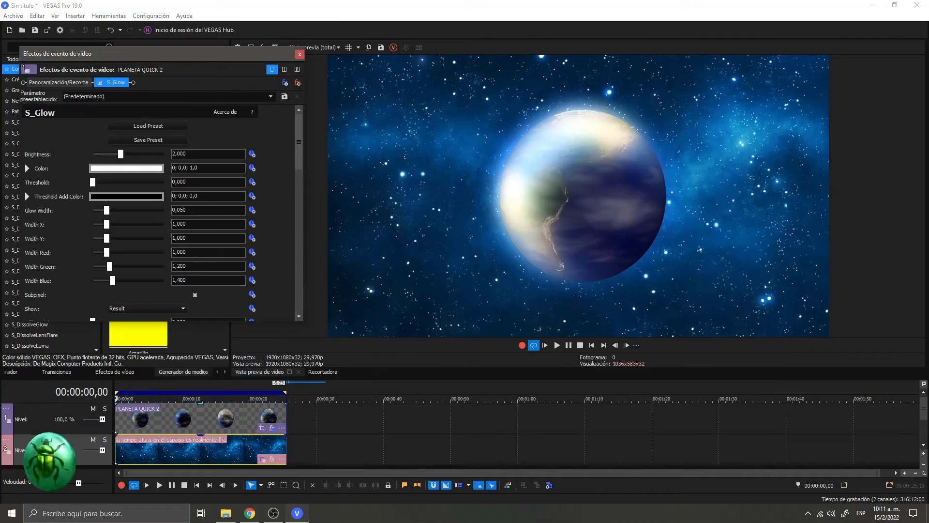
left_click(262, 428)
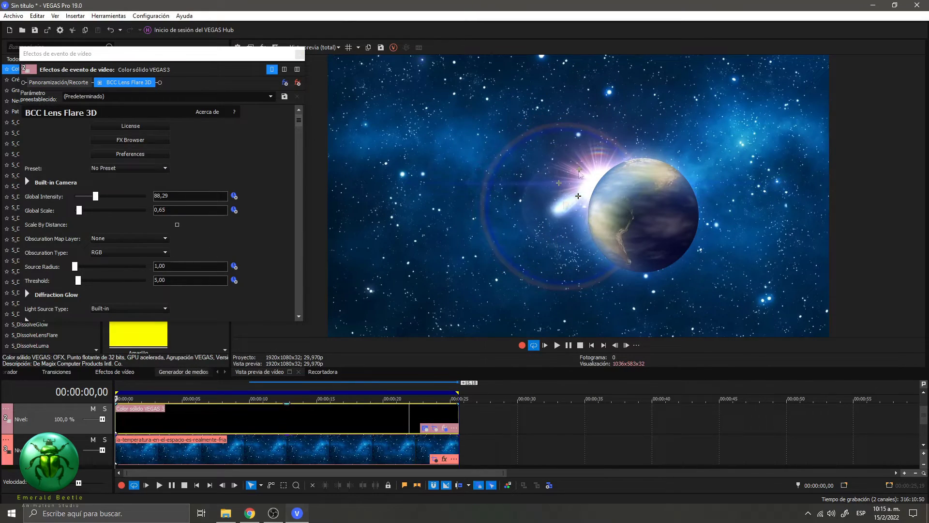
Browse the BCC Lens Flare 3D presets, apply a white starburst flare to the solid colour event and play back the scene.
left_click(130, 168)
key("Down")
key("Down")
key("Down")
key("Down")
key("Down")
key("Down")
key("Down")
key("Down")
key("Down")
key("Down")
key("Down")
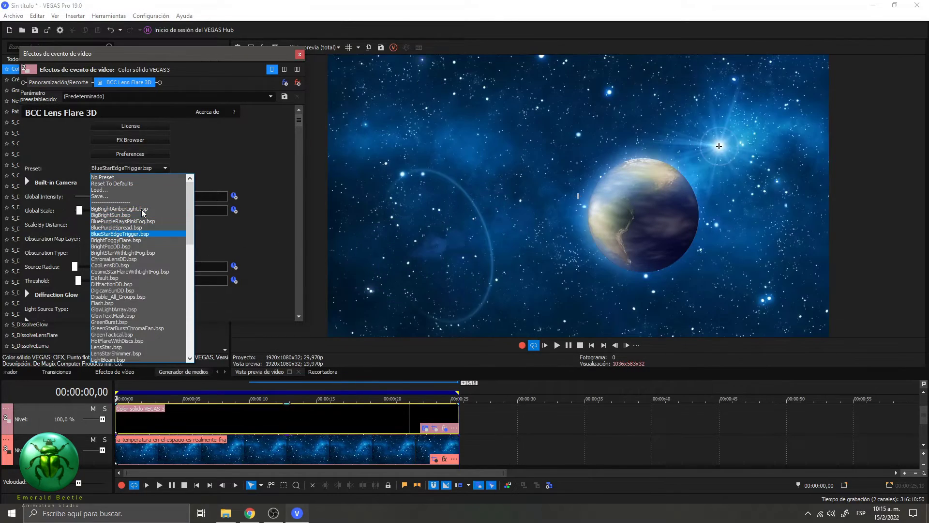
key("Down")
key("Down")
key("Down")
key("Down")
key("Down")
key("Down")
key("Down")
key("Down")
key("Down")
key("Down")
key("Down")
key("Down")
key("Down")
key("Down")
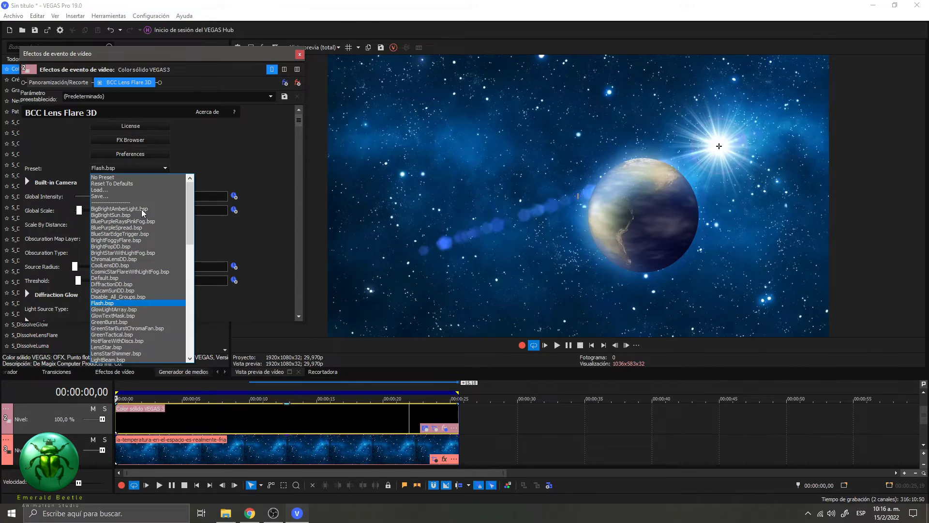
key("Down")
key("Down")
key("Down")
key("Down")
key("Down")
key("Down")
key("Down")
key("Down")
key("Return")
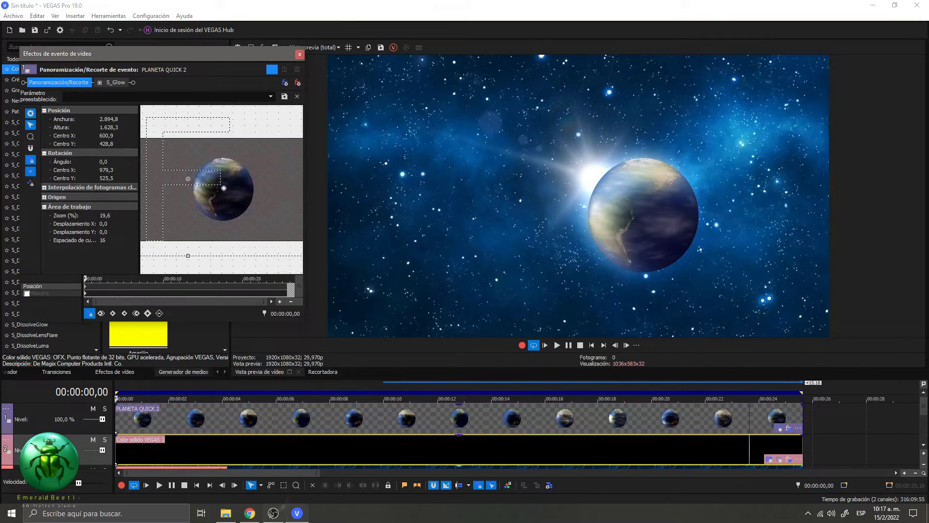
scroll(290, 196, "down", 3)
left_click(557, 346)
At the end of the space background, crop it to 1.036,8 by 582,9 and rotate the frame to 13,3 degrees.
scroll(516, 422, "down", 3)
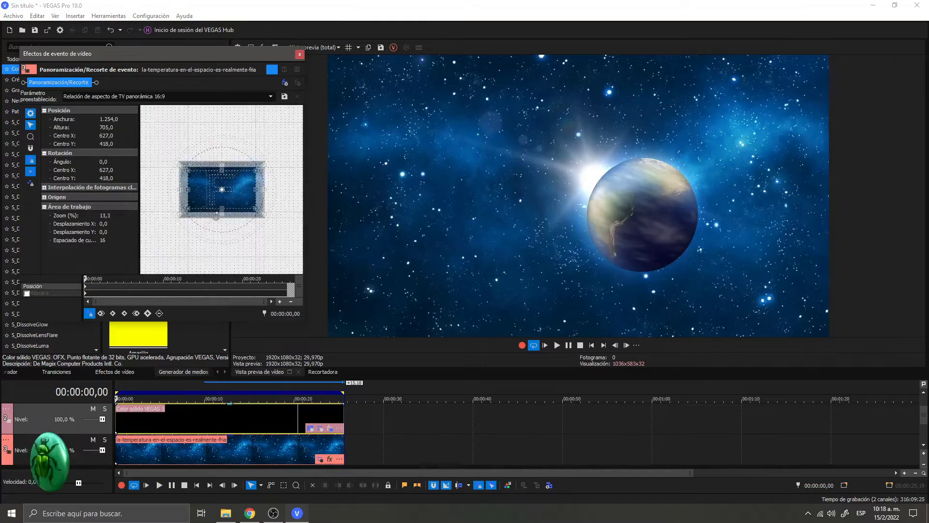
key("End")
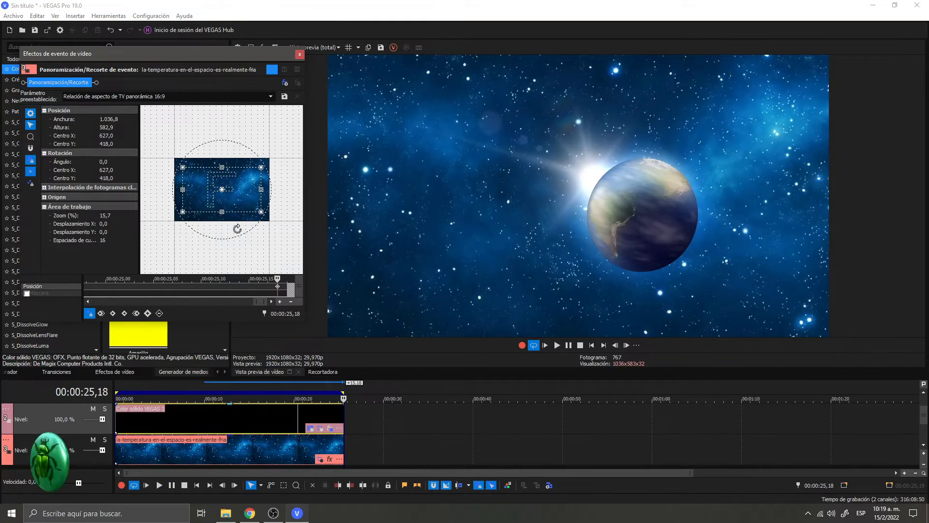
left_click_drag(234, 230, 232, 240)
left_click(545, 345)
key("space")
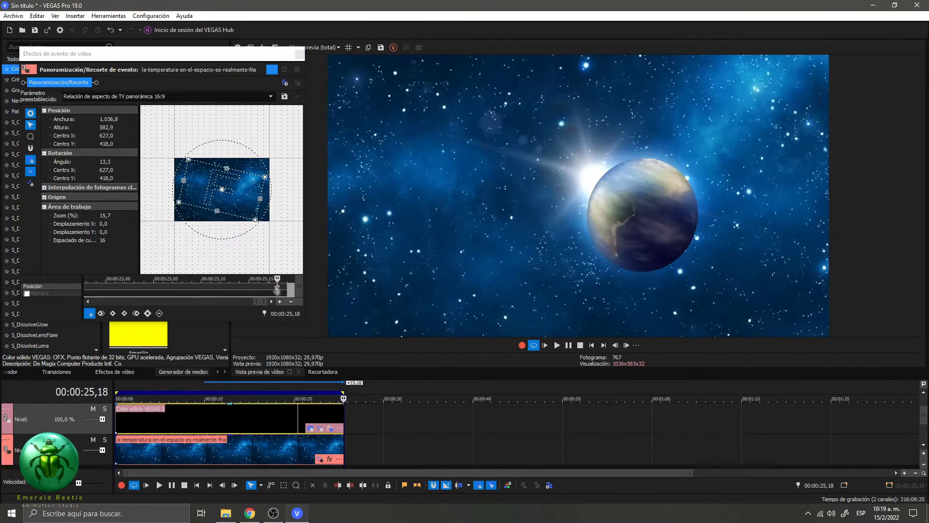
Set the space background's end rotation to 15,1 degrees and play back the composition.
scroll(241, 228, "up", 2)
left_click_drag(241, 228, 265, 238)
key("space")
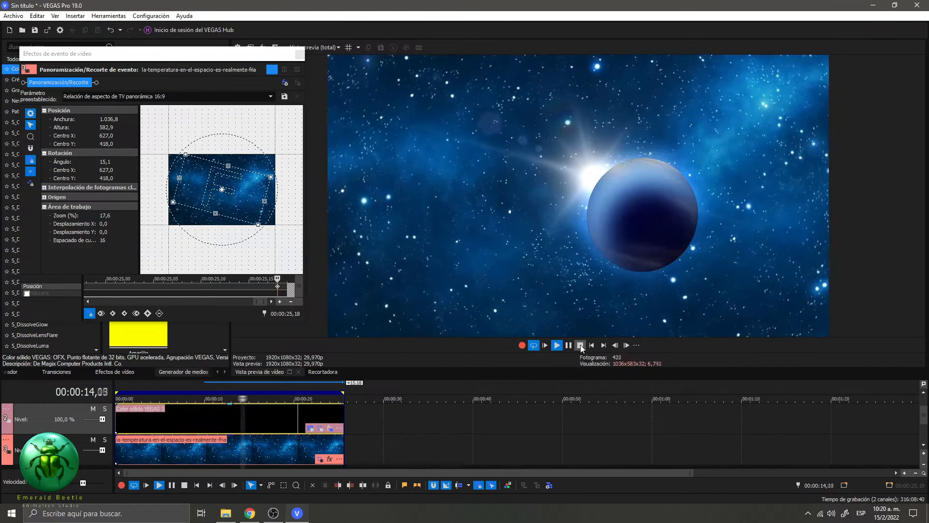
Add the Niveles effect to the space background, raising Inicio entrada to about 0,116 and lowering the gamma.
scroll(265, 238, "down", 2)
left_click(285, 83)
key("Return")
left_click_drag(68, 140, 76, 142)
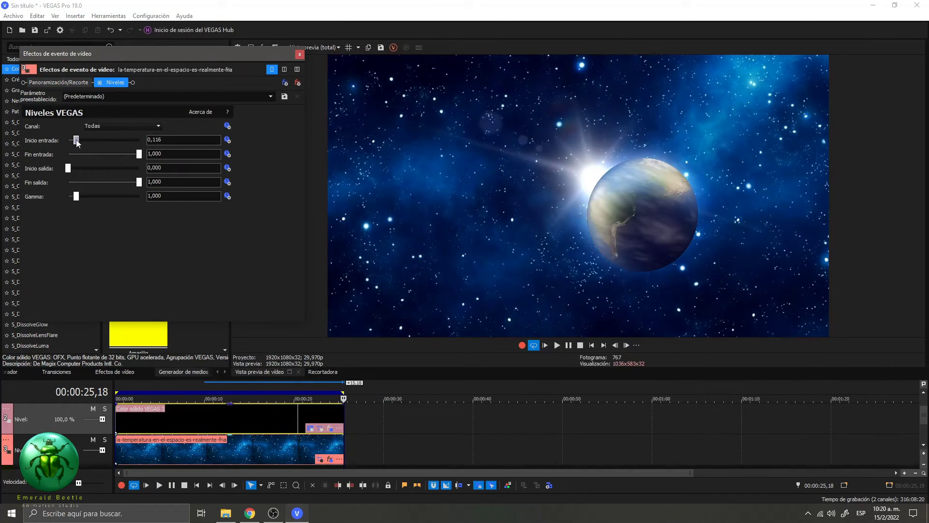
left_click_drag(76, 196, 71, 199)
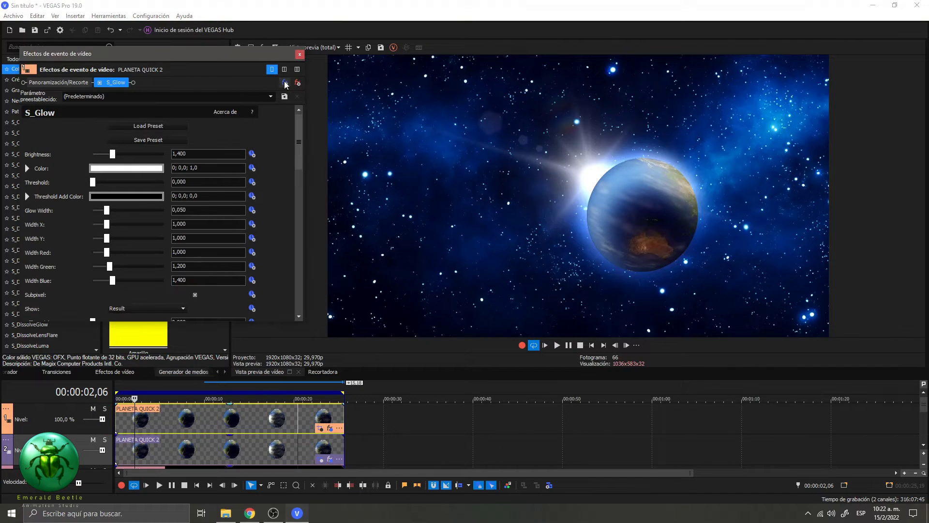
Strengthen S_Glow on the upper PLANETA QUICK 2 event and cut the planet's shaded side out with an offset, feathered oval mask.
left_click_drag(112, 154, 148, 153)
left_click(58, 82)
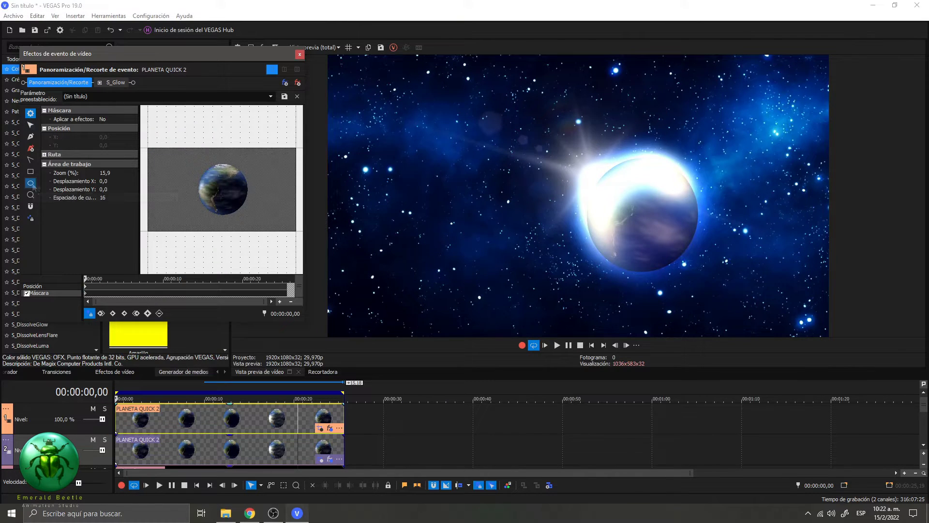
left_click_drag(204, 166, 260, 219)
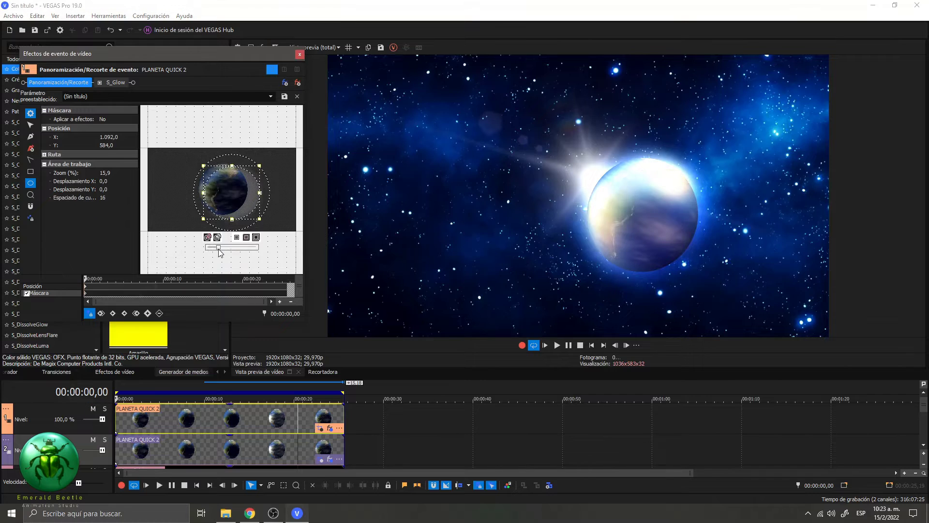
left_click(216, 237)
Set the upper planet event's S_Glow brightness to 3,000 and play back the scene.
left_click(116, 82)
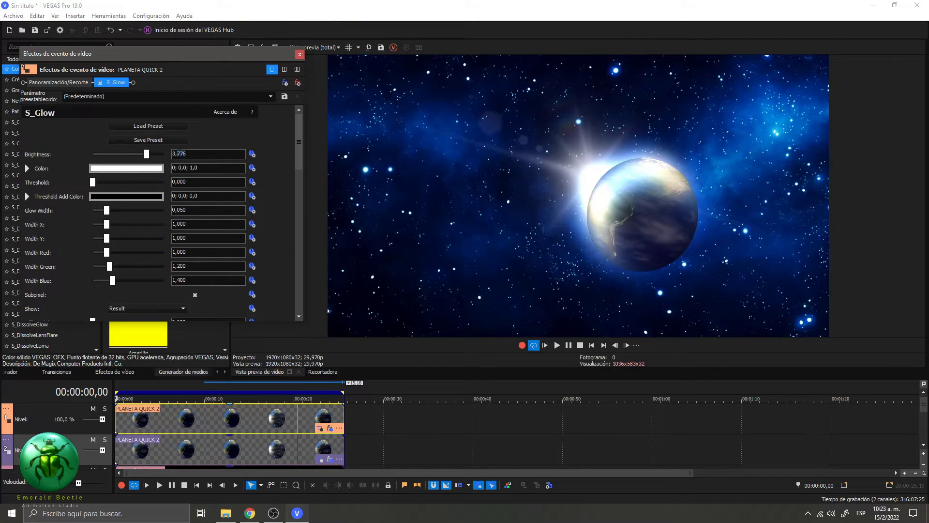
left_click(557, 345)
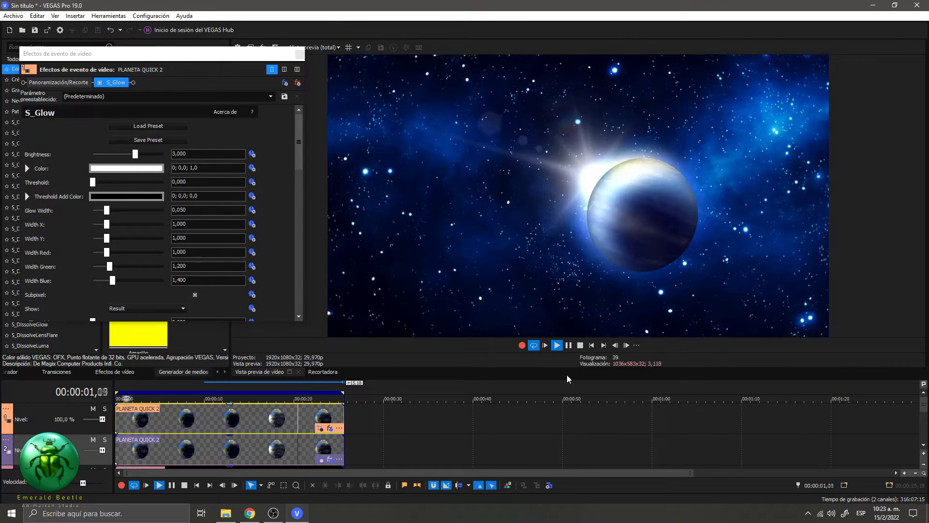
left_click(581, 346)
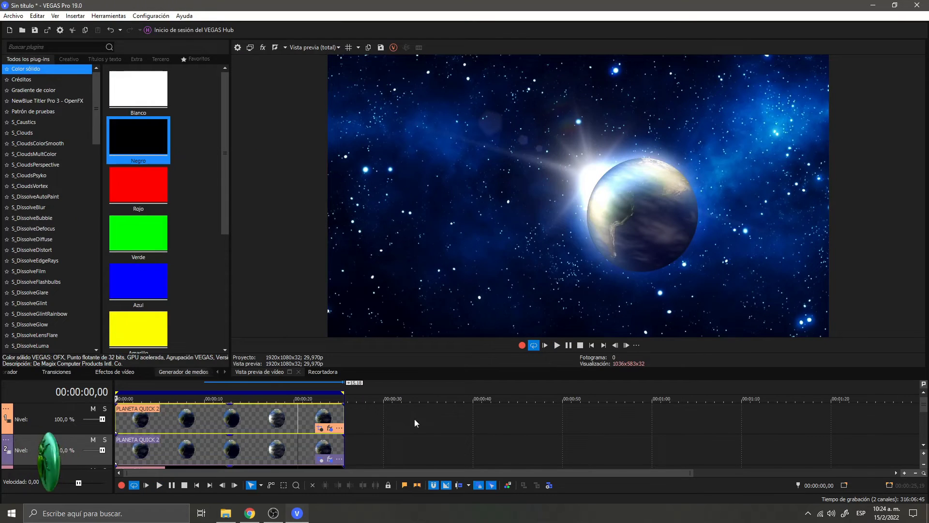
Add a three-line Title04 on a new track: "Mira tan lejos como puedas, hay espacio ilimitado allá, cuenta tantas horas como puedas, hay tiempo ilimitado antes y después.".
right_click(409, 419)
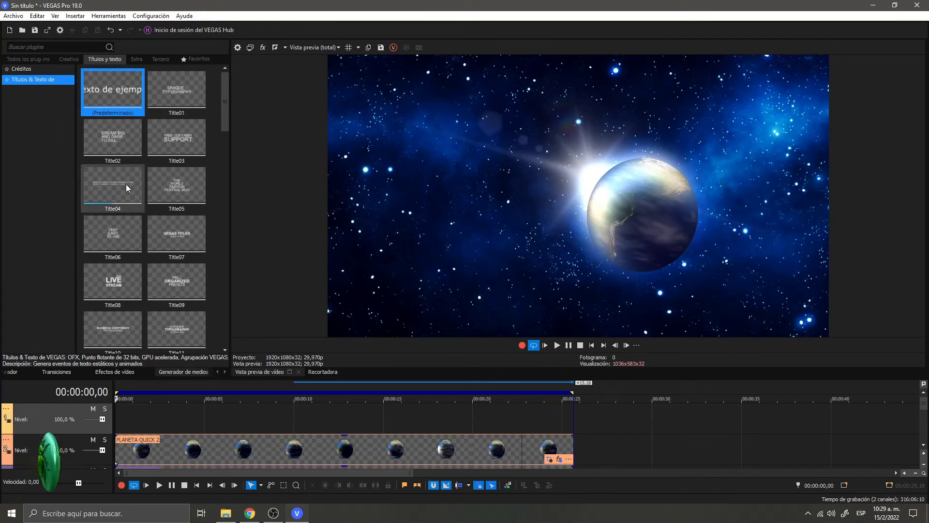
double_click(121, 198)
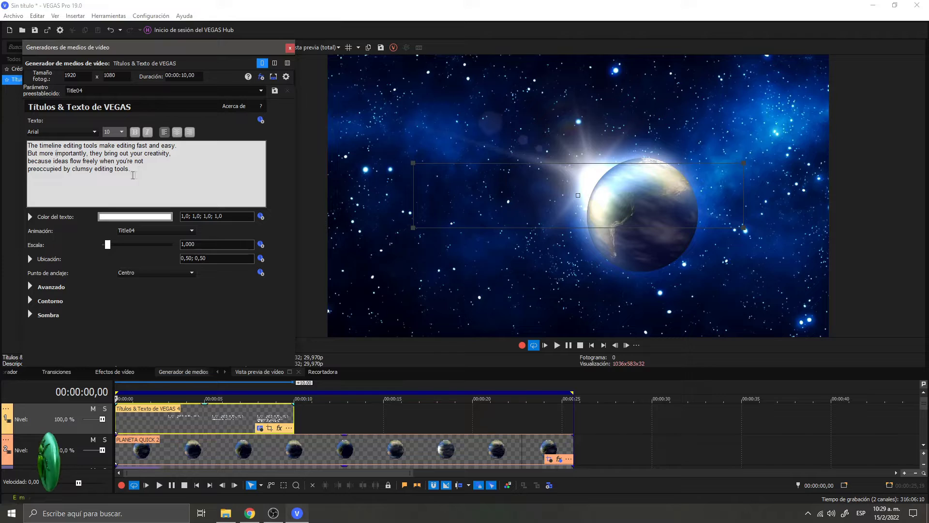
key("ctrl+a")
type("Mira tan lejos como puedas, hay espacio ilimitado allá, cuenta tantas horas como puedas, hay tiempo ilimitado antes y después.")
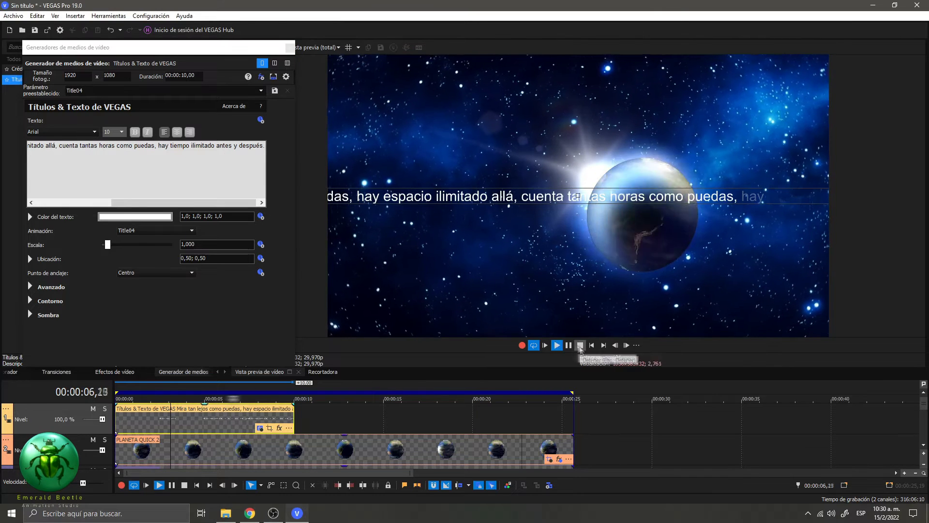
left_click(180, 145)
key("Return")
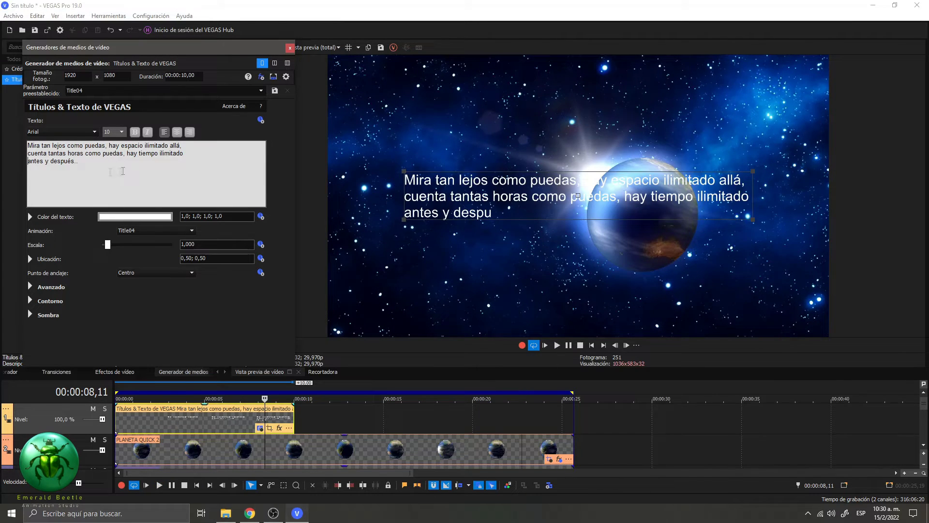
Change the whole title text to the Bodoni Bk BT font at size 9.
key("ctrl+a")
left_click(58, 132)
type("ba")
key("Down")
key("Down")
key("Down")
key("Down")
key("Down")
key("Down")
key("Down")
key("Down")
key("Down")
key("Down")
key("Down")
key("Down")
key("Down")
key("Down")
key("Down")
key("Down")
key("Down")
key("Down")
key("Down")
key("Down")
key("Down")
key("Down")
key("Down")
key("Down")
key("Down")
key("Down")
key("Down")
key("Down")
key("Down")
key("Down")
key("Down")
key("Down")
key("Down")
key("Down")
key("Down")
key("Down")
key("Down")
key("Down")
key("Down")
key("Down")
key("Down")
key("Down")
key("Down")
key("Down")
key("Down")
key("Down")
key("Down")
key("Down")
key("Down")
key("Down")
key("Down")
key("Up")
key("Up")
key("Up")
key("Up")
key("Up")
key("Up")
key("Up")
key("Up")
key("Up")
key("Up")
key("Up")
key("Up")
key("Up")
key("Up")
key("Up")
key("Up")
key("Up")
key("Up")
key("Up")
key("Up")
key("Return")
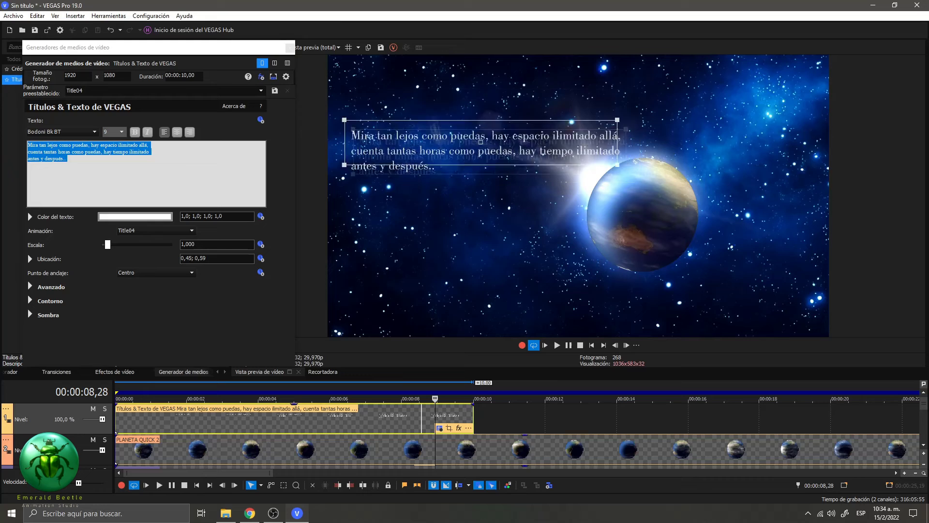
Try rotating the title's Pan/Crop frame to 11,3 degrees and undo the rotation.
left_click(449, 428)
left_click_drag(207, 243, 200, 214)
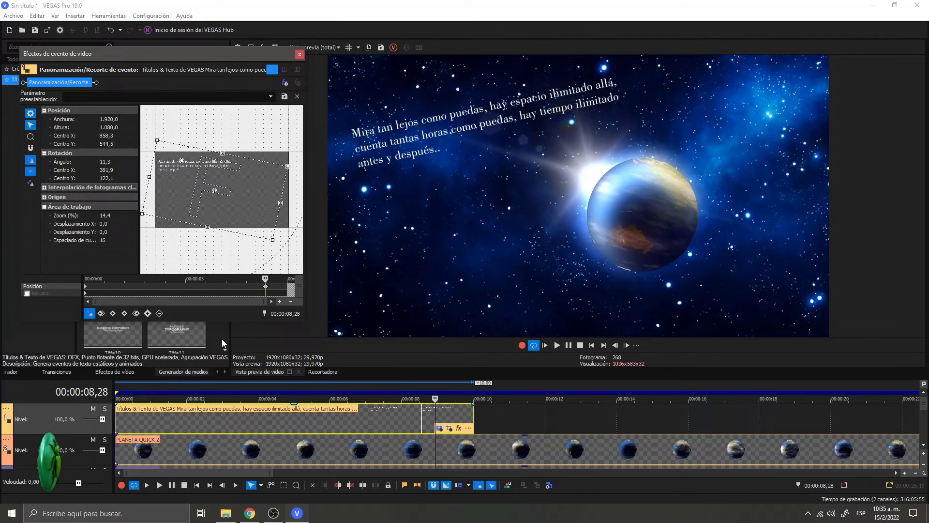
key("ctrl+z")
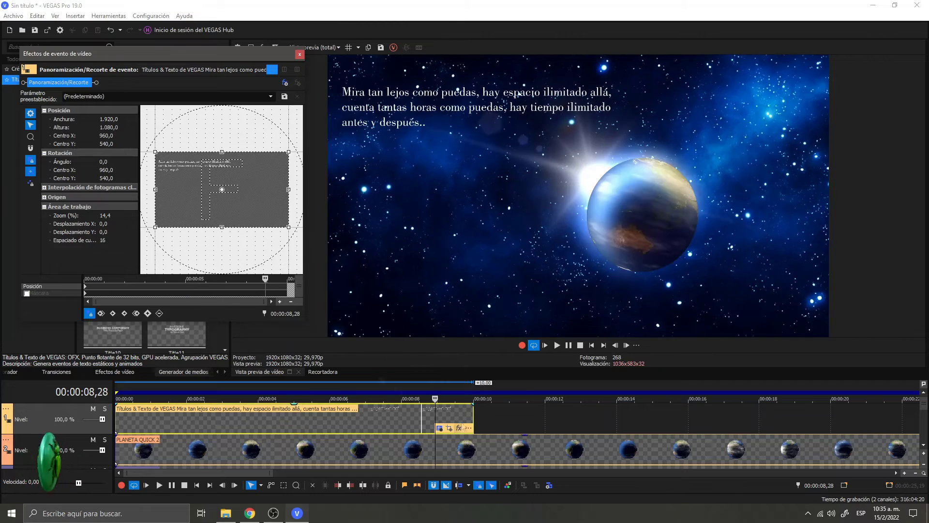
Extend the title event to the end of the planet composition and step through its text animation.
left_click(626, 345)
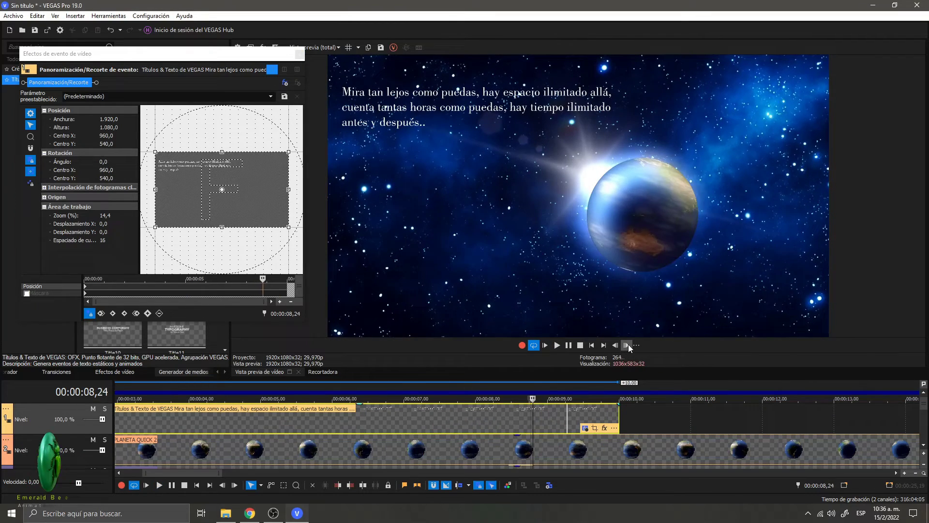
scroll(436, 426, "down", 3)
key("End")
left_click(260, 428)
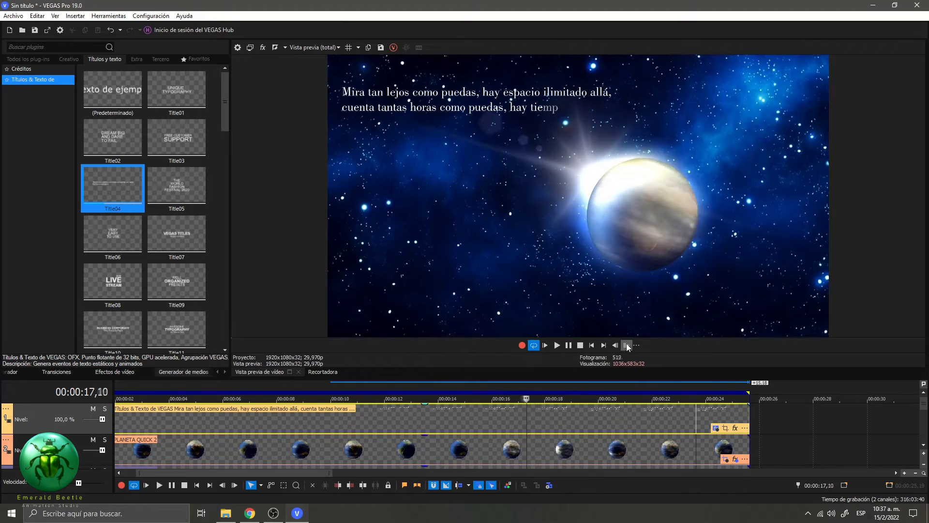
left_click(627, 345)
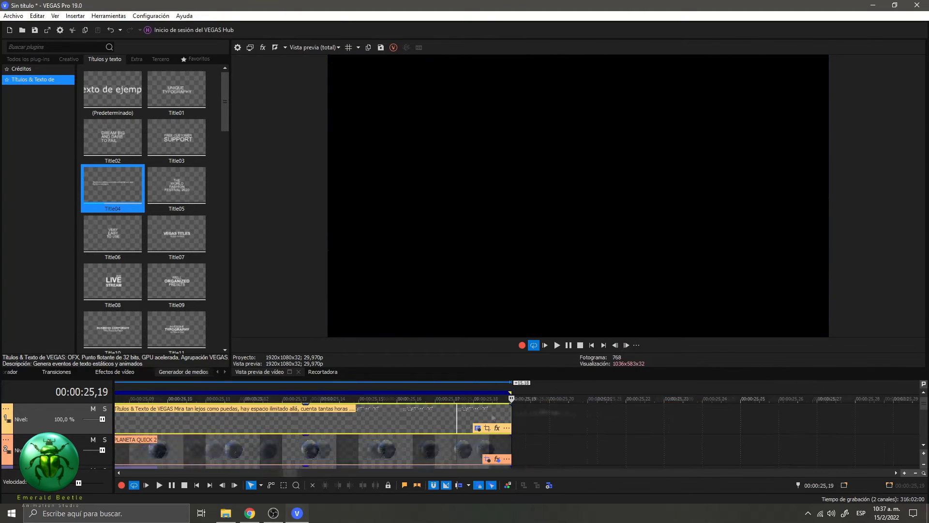
Browse the Barrido de estrellas transition presets and save the project as DOC 3.veg.
left_click(57, 372)
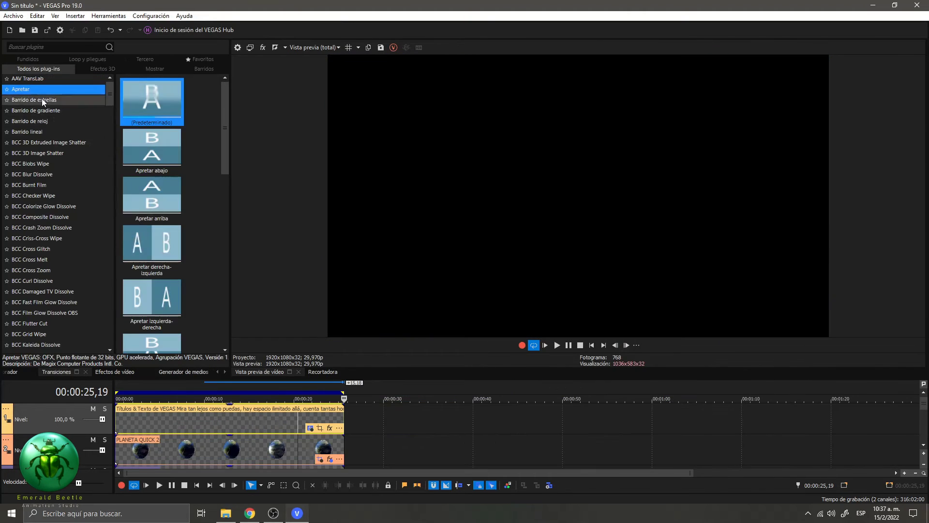
scroll(169, 248, "down", 4)
left_click(34, 30)
left_click(499, 114)
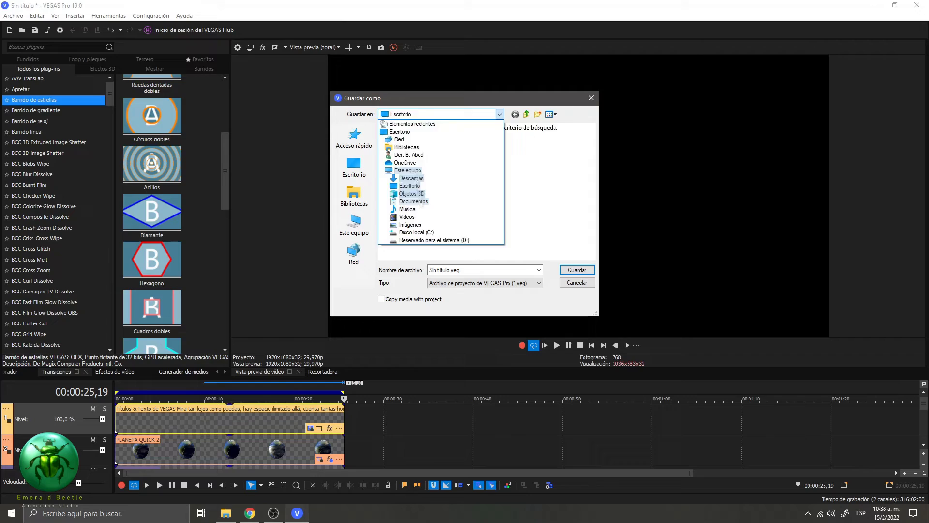
key("BackSpace")
type("3")
key("Return")
Apply the Nebulosa preset of Barrido de gradiente to the end of the title event as its exit transition.
left_click_drag(151, 163, 339, 418)
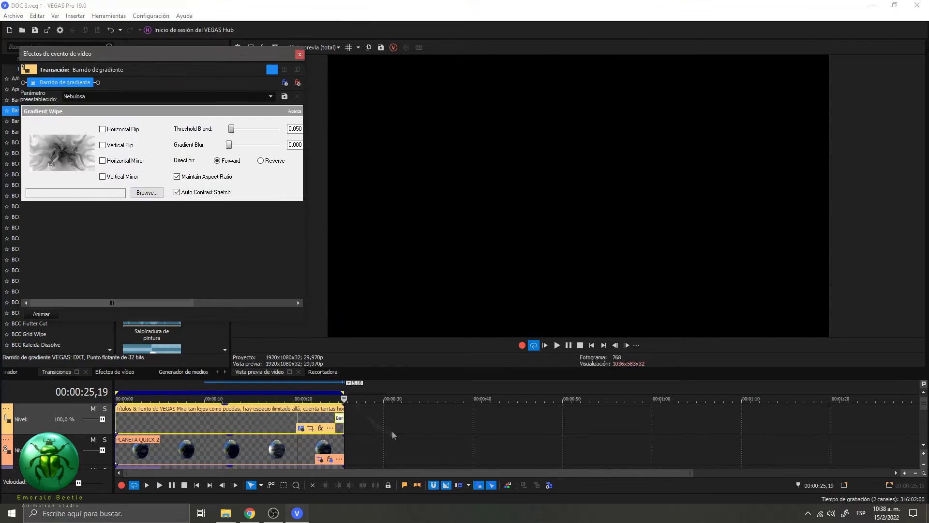
left_click(299, 54)
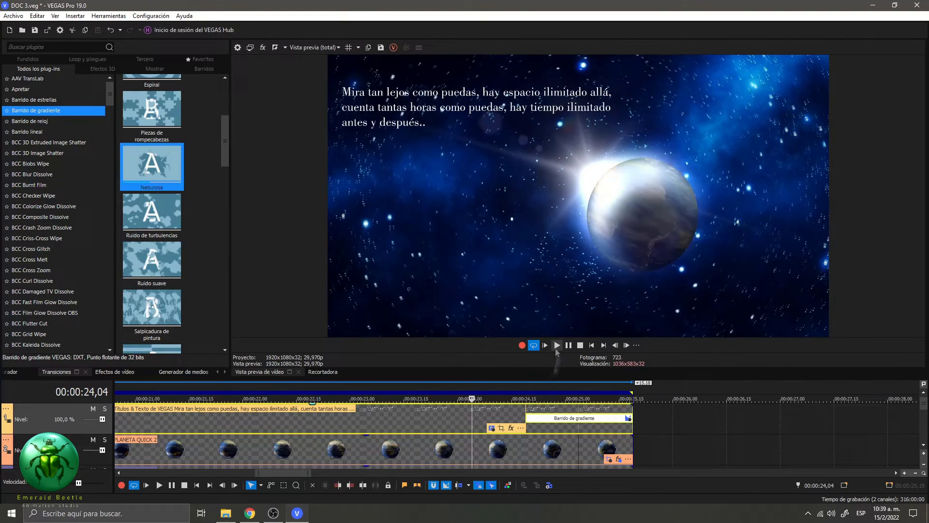
key("Down")
key("Down")
Render the composition from its start as ESCENA FINAL 1.avi with the Lagarith 1080 HD template of Video para Windows.
key("ctrl+Home")
key("alt+f")
key("r")
left_click(544, 316)
key("Escape")
left_click(544, 330)
type("ESCENA FINAL 1")
key("Return")
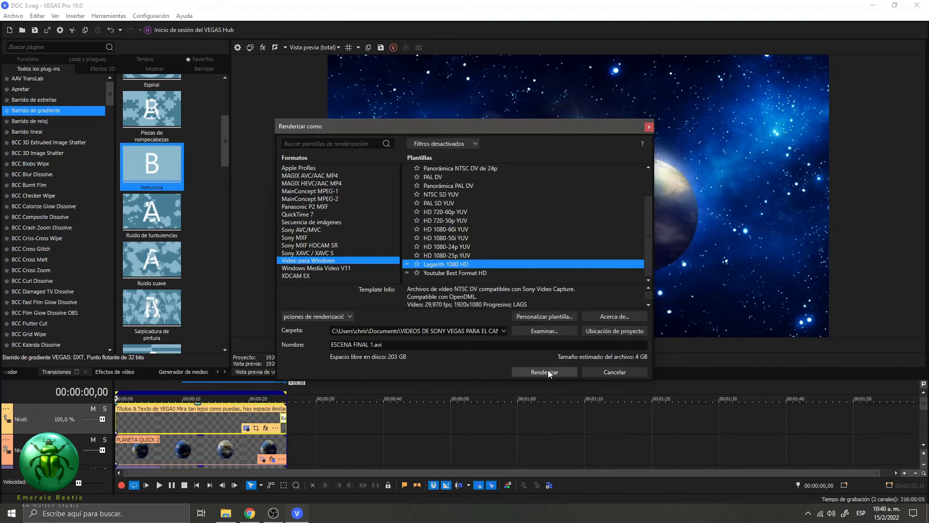
left_click(545, 372)
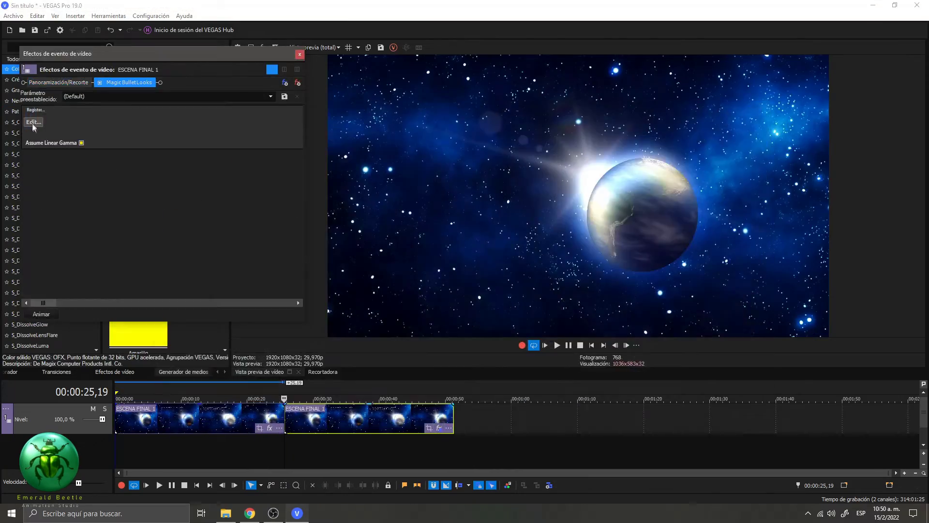
Grade the second ESCENA FINAL 1 clip with the Magic Bullet look CC (176) and duplicate the clip after it.
left_click(32, 123)
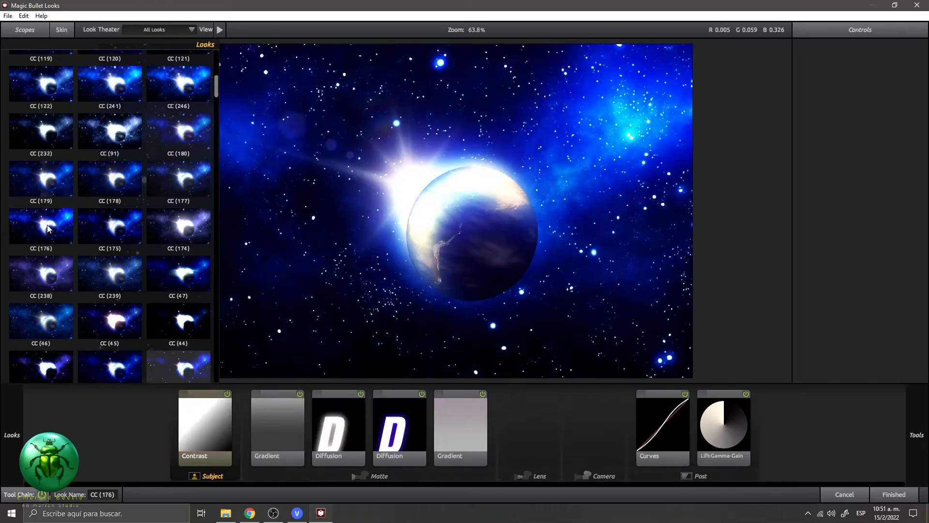
left_click(47, 230)
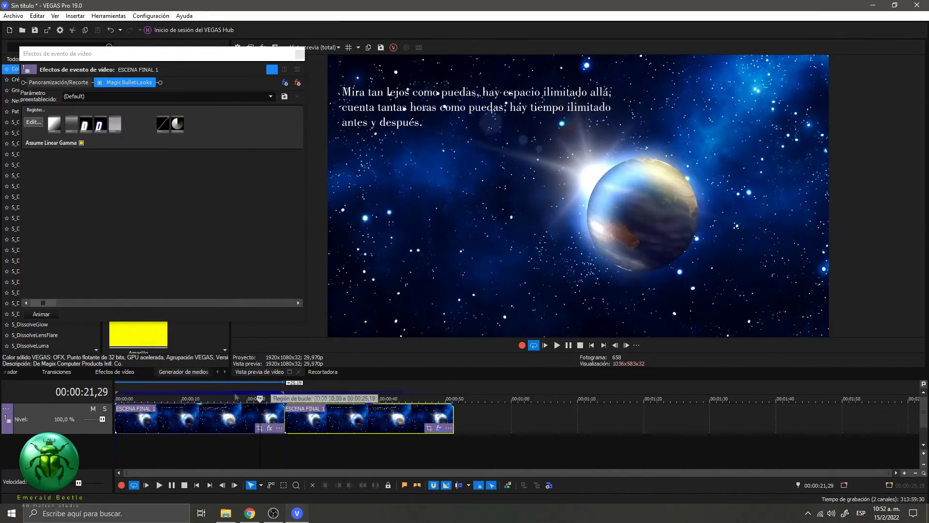
left_click_drag(596, 478, 484, 428)
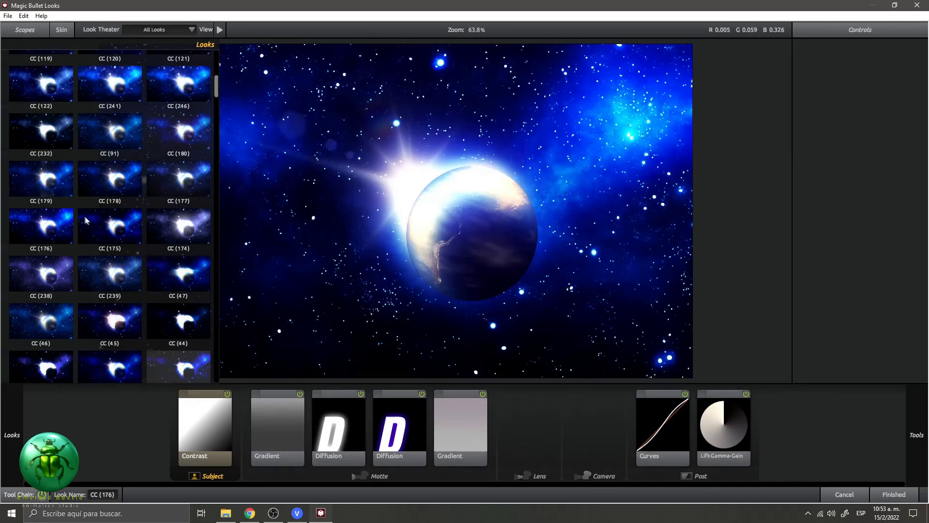
Compare further Magic Bullet looks on the third ESCENA FINAL 1 clip and apply CC (163).
left_click(185, 281)
scroll(65, 304, "down", 5)
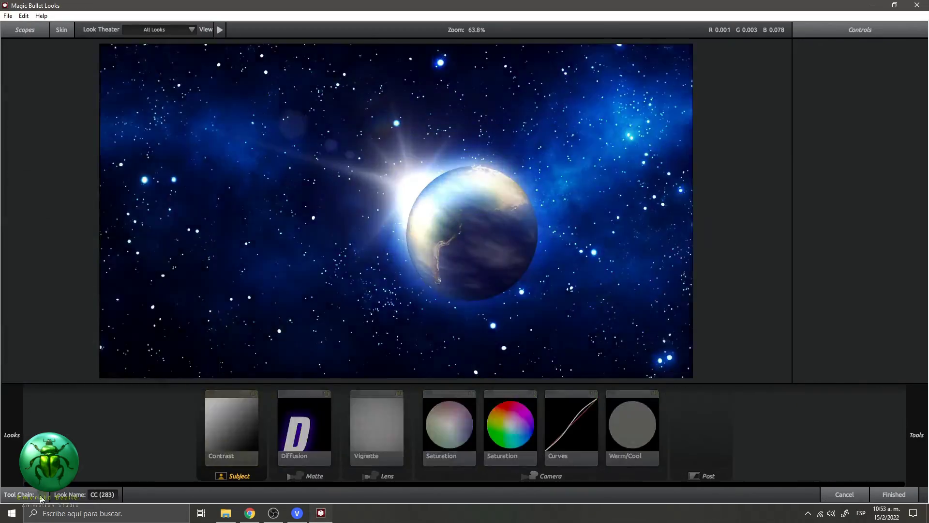
left_click(110, 296)
scroll(124, 333, "up", 15)
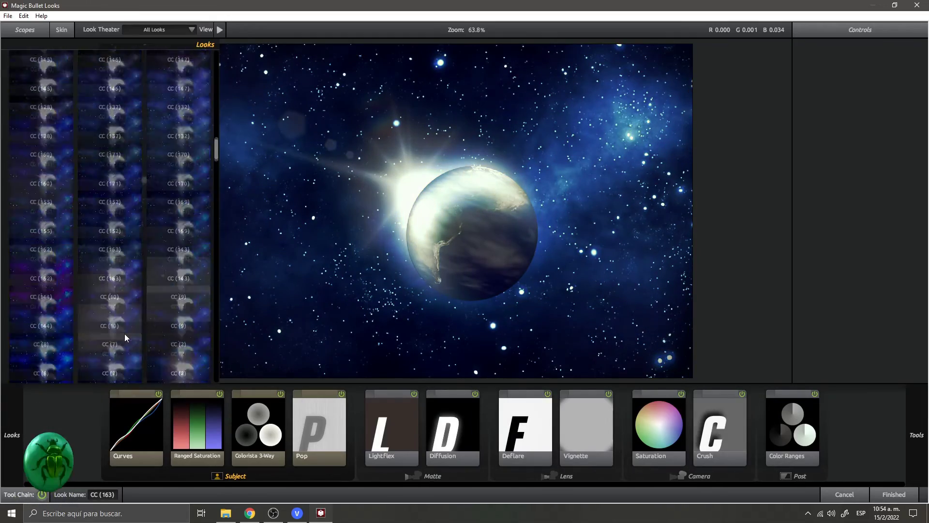
left_click(179, 116)
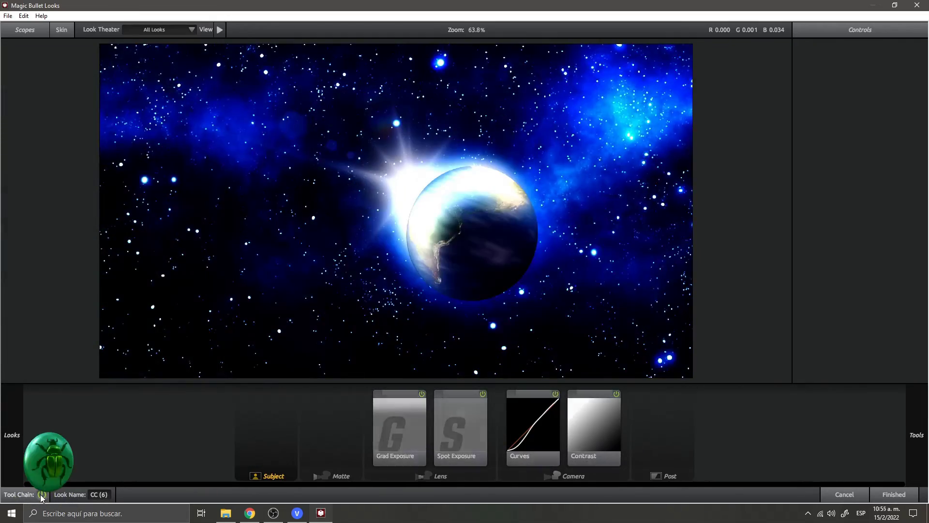
scroll(123, 240, "down", 2)
Play back the third and second ESCENA FINAL 1 clips to compare their colour grades.
left_click(580, 346)
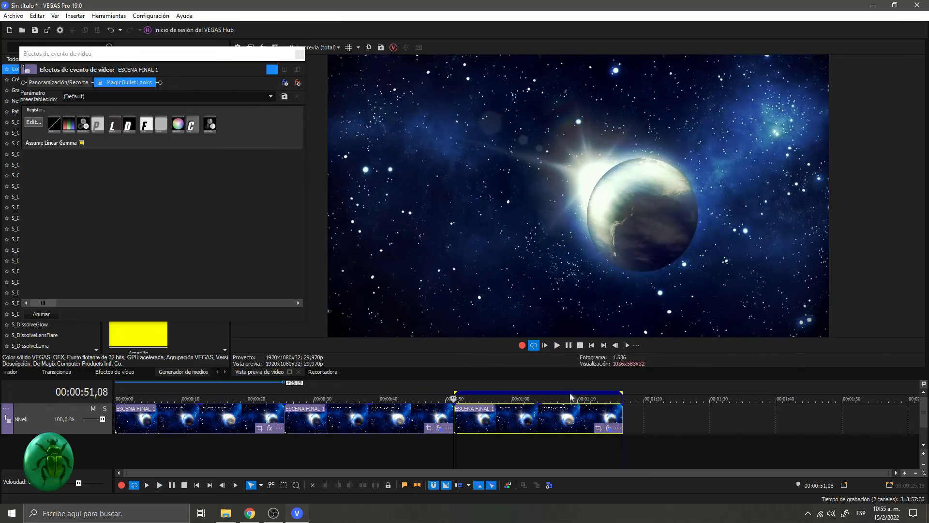
left_click(557, 345)
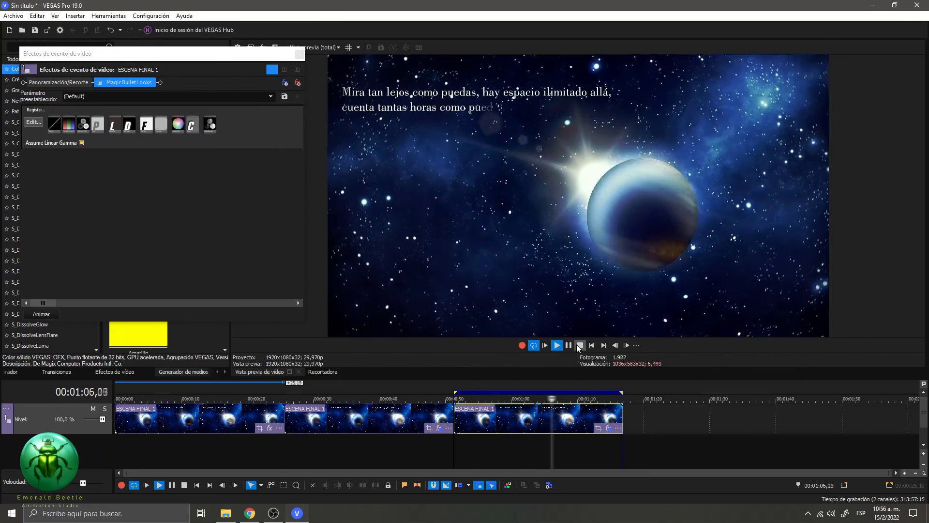
left_click(382, 398)
double_click(355, 387)
left_click(557, 345)
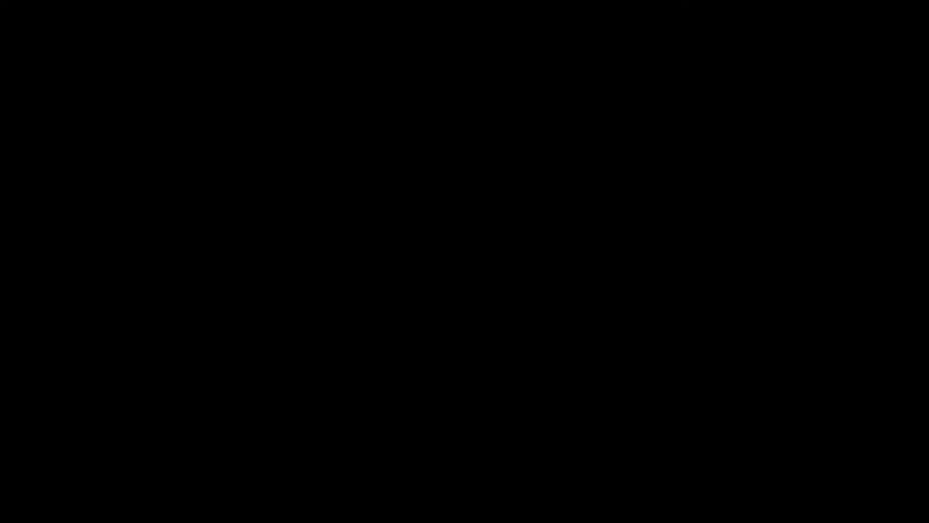